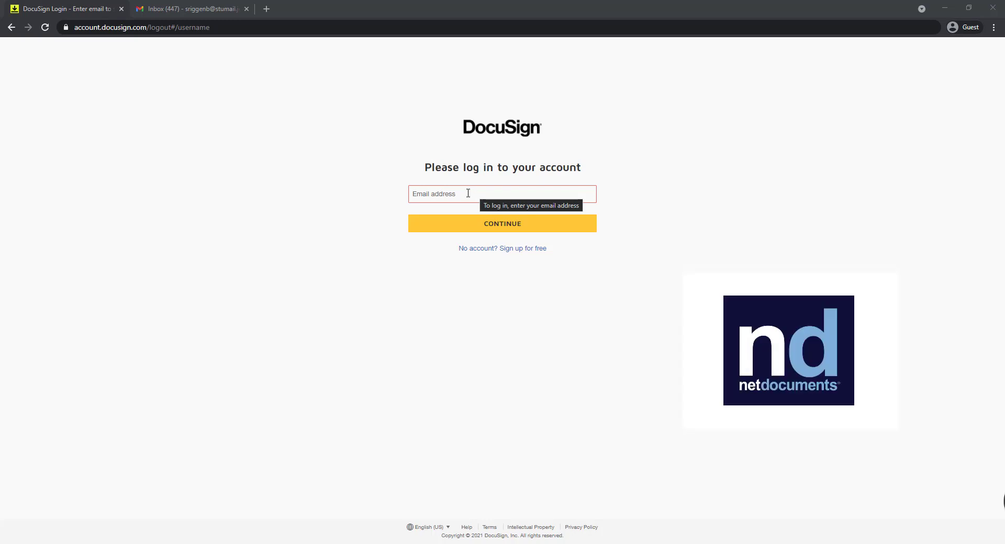
# Step: Log in to the account with the e-mail address and account password
pyautogui.click(468, 194)
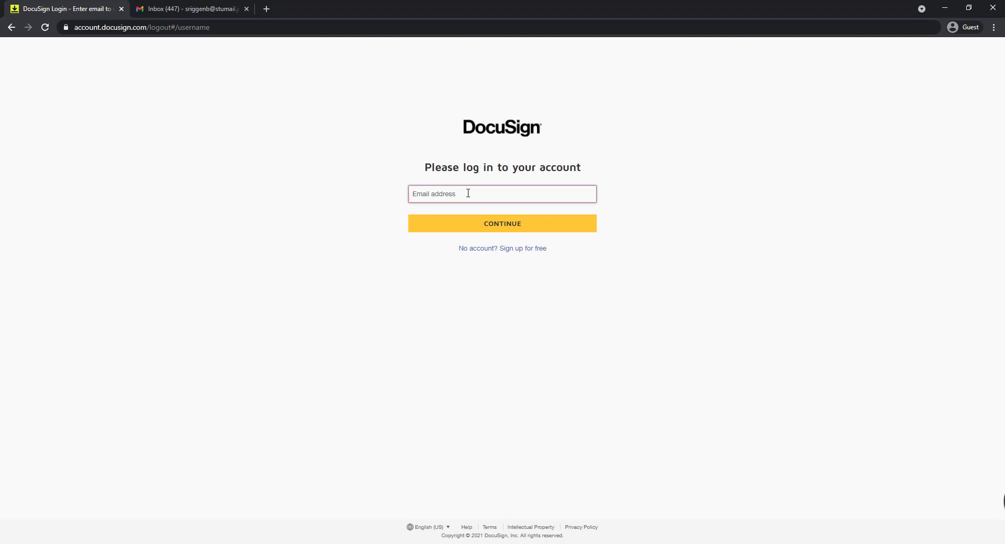
pyautogui.write('••••••')
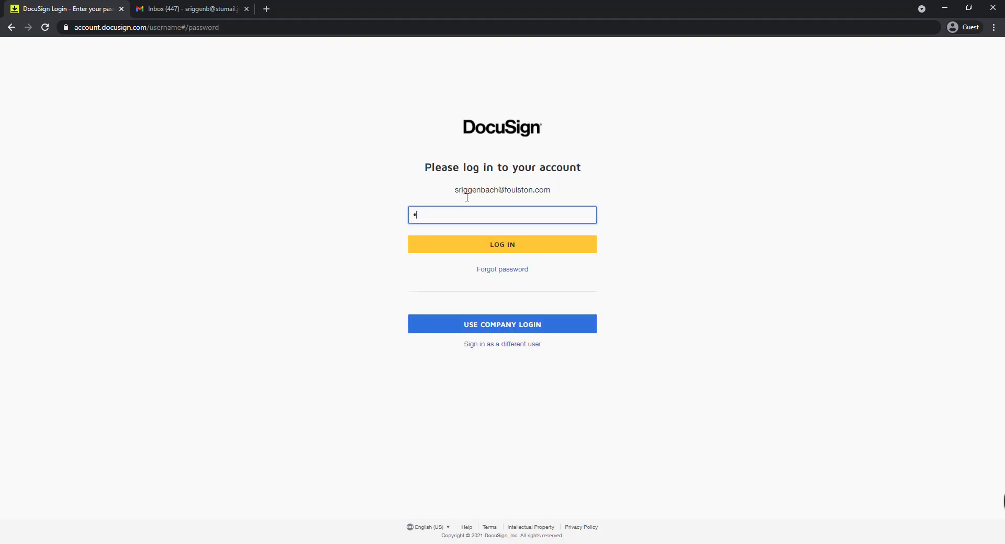
pyautogui.press('Return')
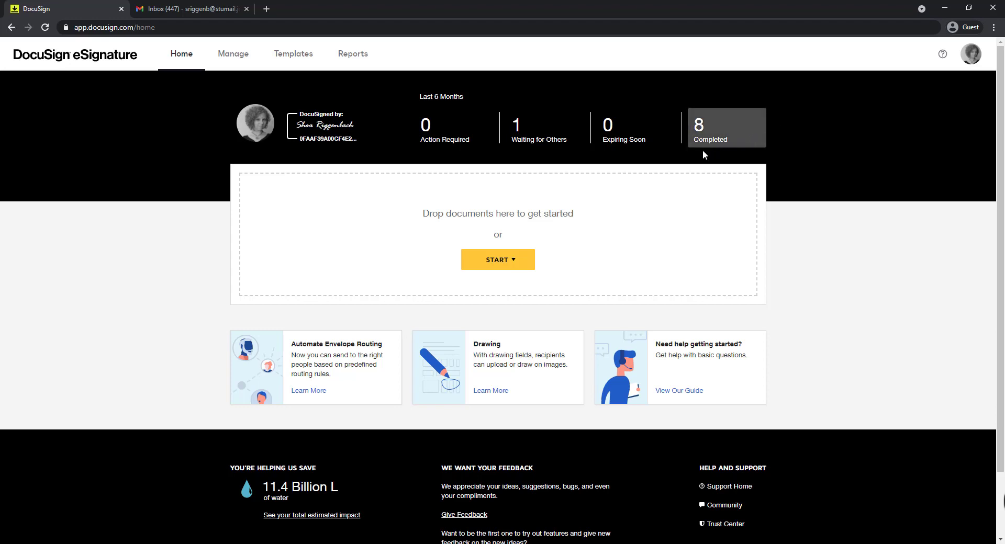
# Step: Review the choose, draw and upload options for changing the signature without creating a new one
pyautogui.click(197, 61)
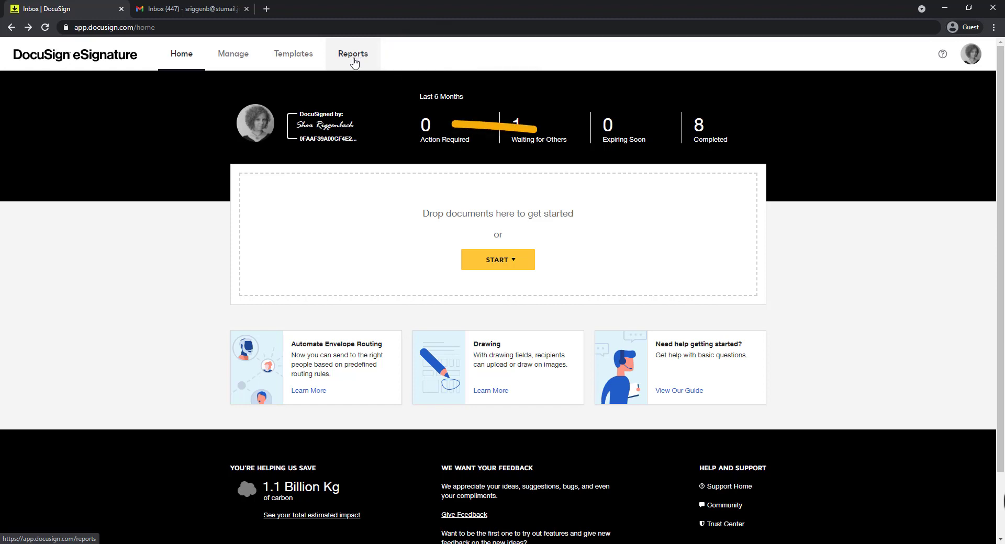
pyautogui.click(321, 139)
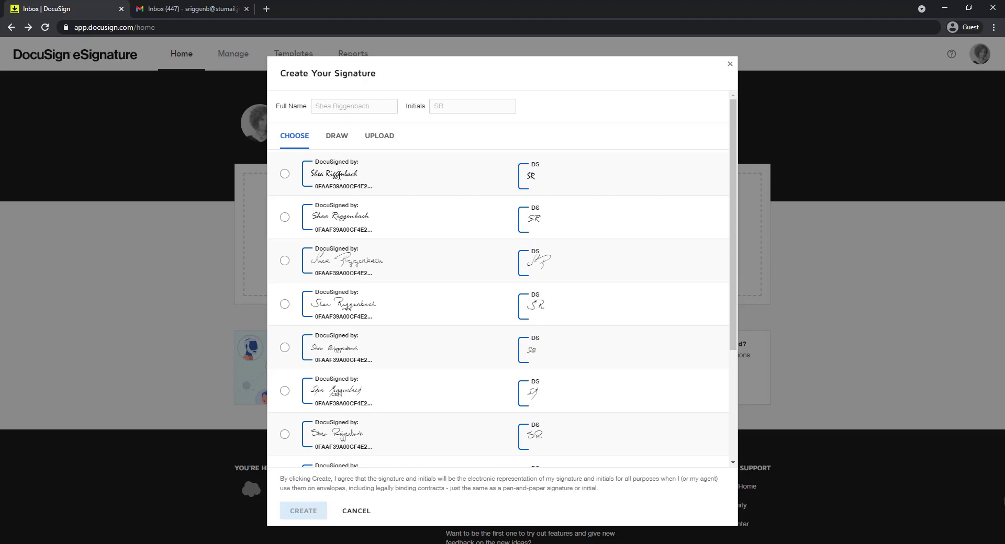
pyautogui.click(339, 140)
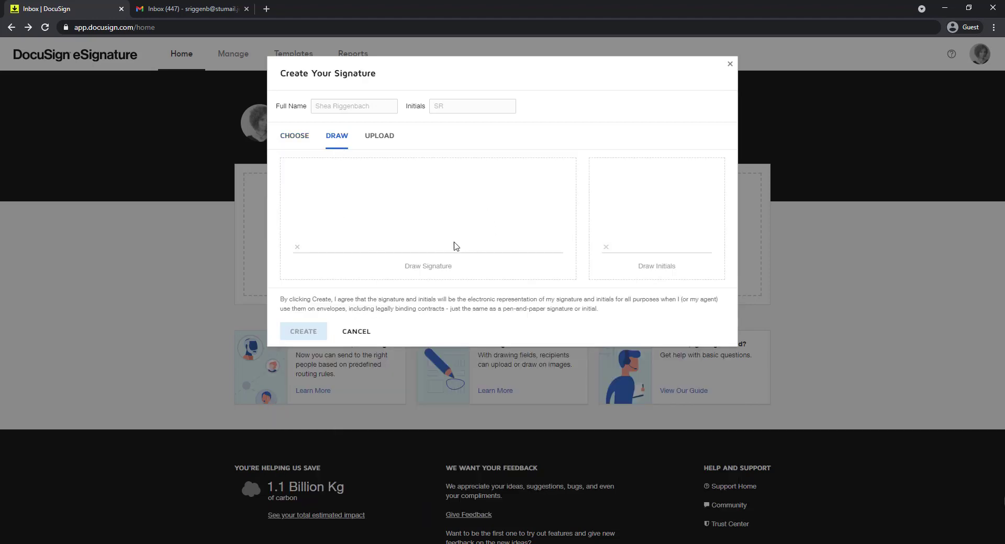
pyautogui.click(389, 136)
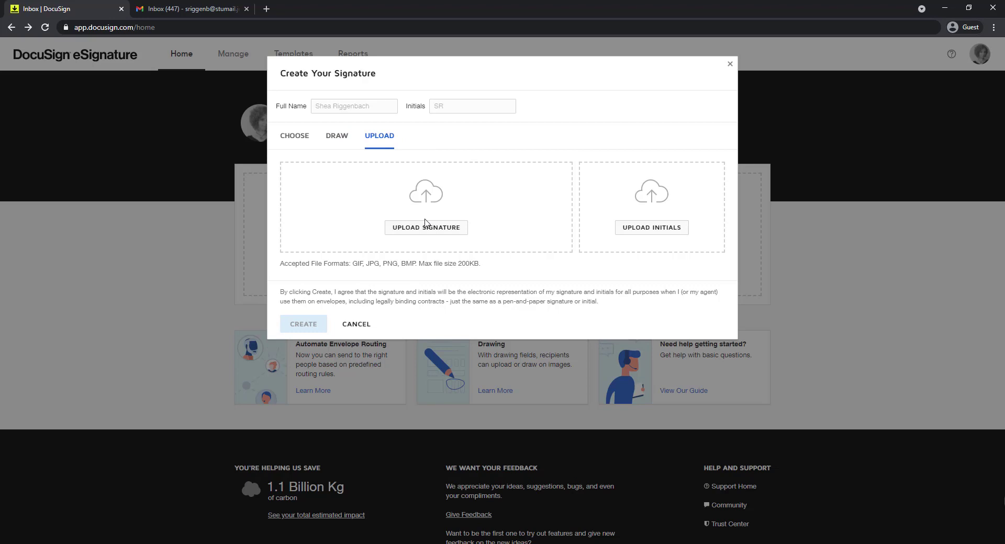
pyautogui.click(729, 64)
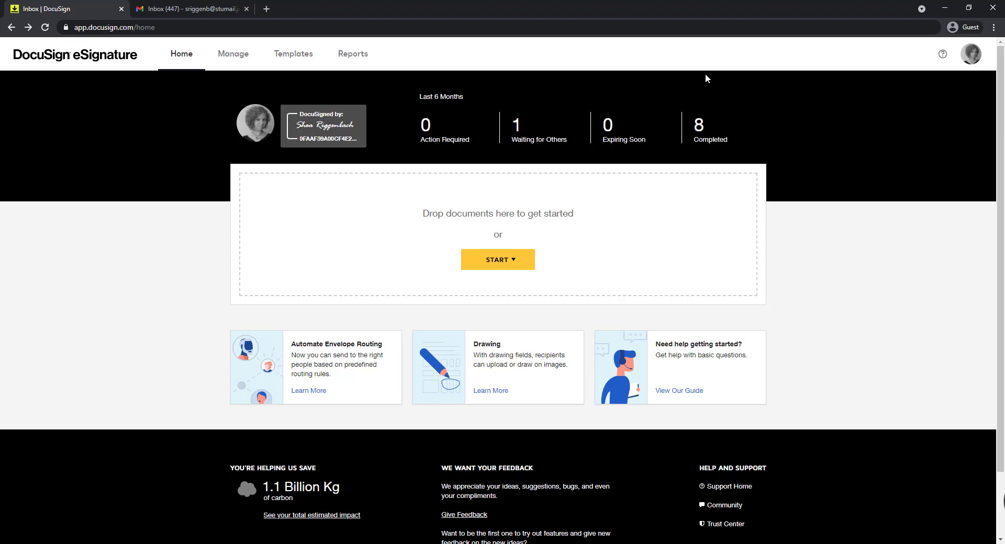
# Step: View the options for starting something new on the Manage page and return to the home page
pyautogui.moveTo(850, 355)
pyautogui.mouseDown()
pyautogui.moveTo(812, 294)
pyautogui.moveTo(544, 171)
pyautogui.moveTo(406, 192)
pyautogui.moveTo(435, 277)
pyautogui.moveTo(601, 288)
pyautogui.moveTo(594, 168)
pyautogui.moveTo(445, 181)
pyautogui.moveTo(393, 206)
pyautogui.moveTo(309, 144)
pyautogui.mouseUp()
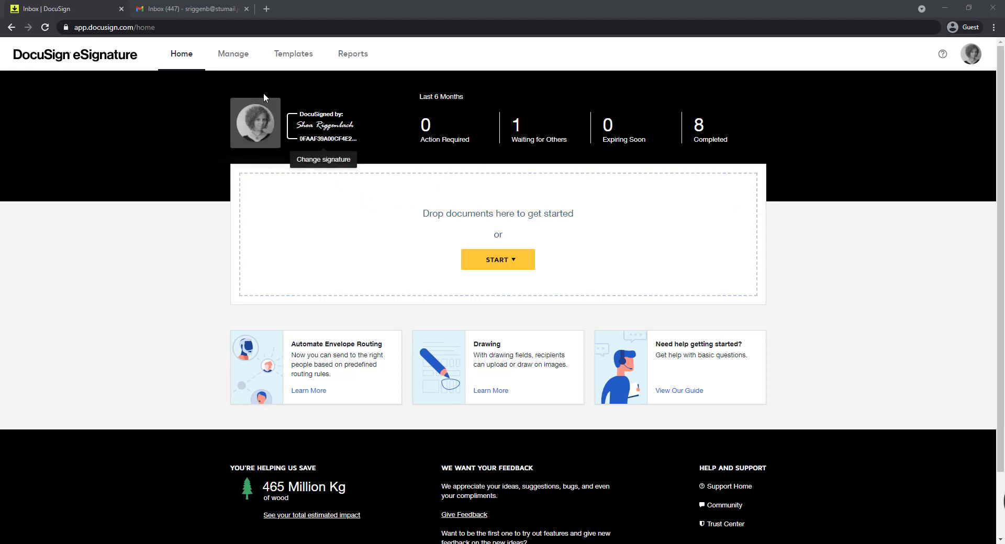
pyautogui.click(233, 62)
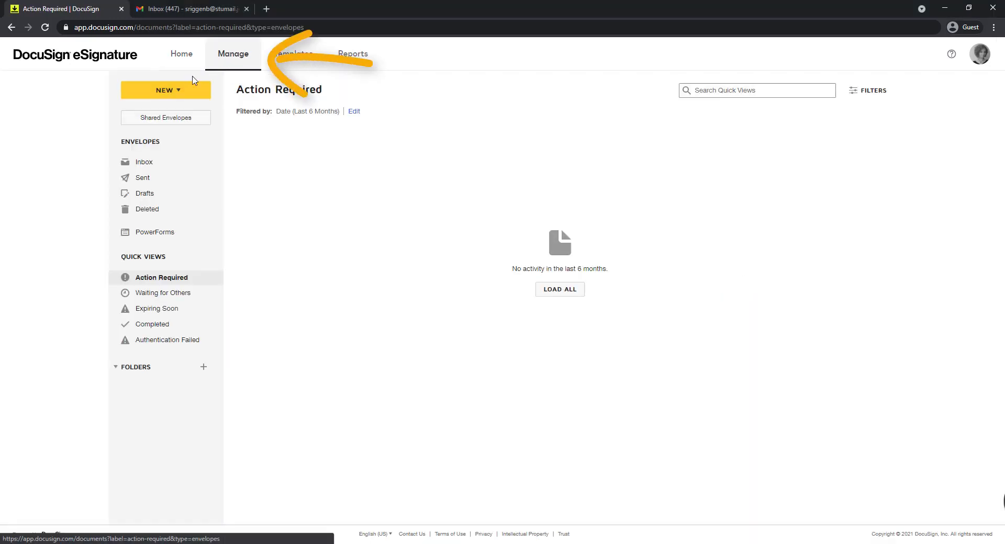
pyautogui.click(170, 90)
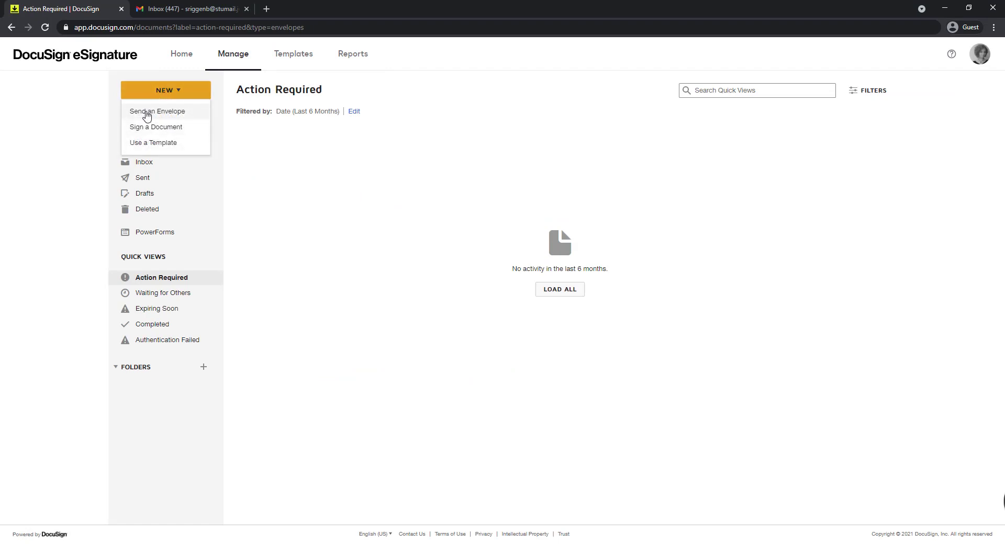
pyautogui.click(184, 58)
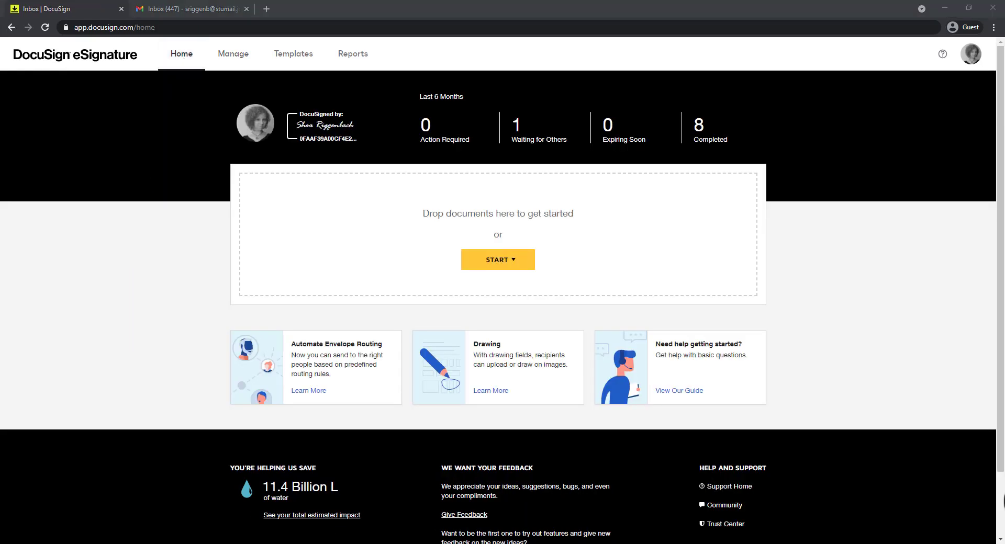
# Step: Start a new envelope with the document Ice Cream Truck Rental Contract.docx
pyautogui.moveTo(0, 309); pyautogui.dragTo(323, 213)
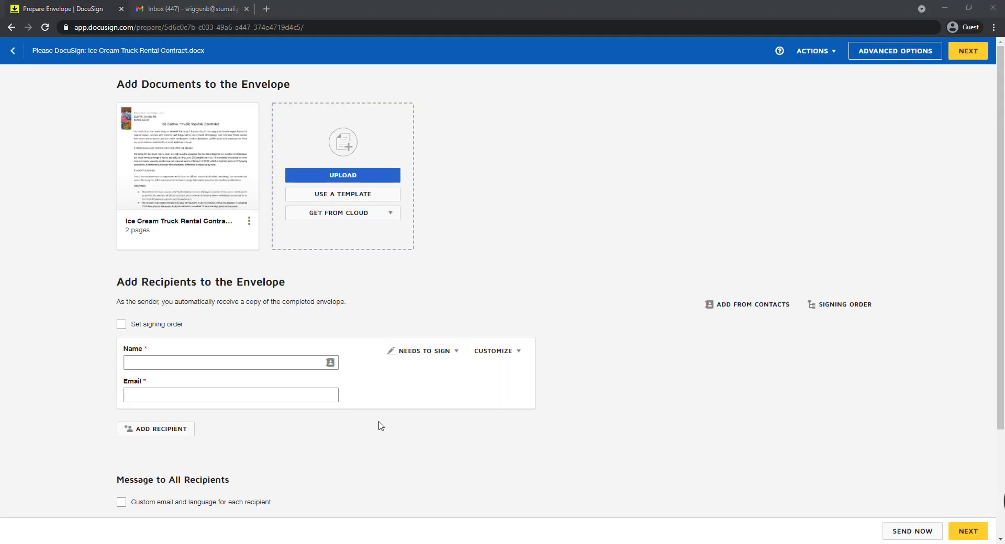
pyautogui.moveTo(196, 189)
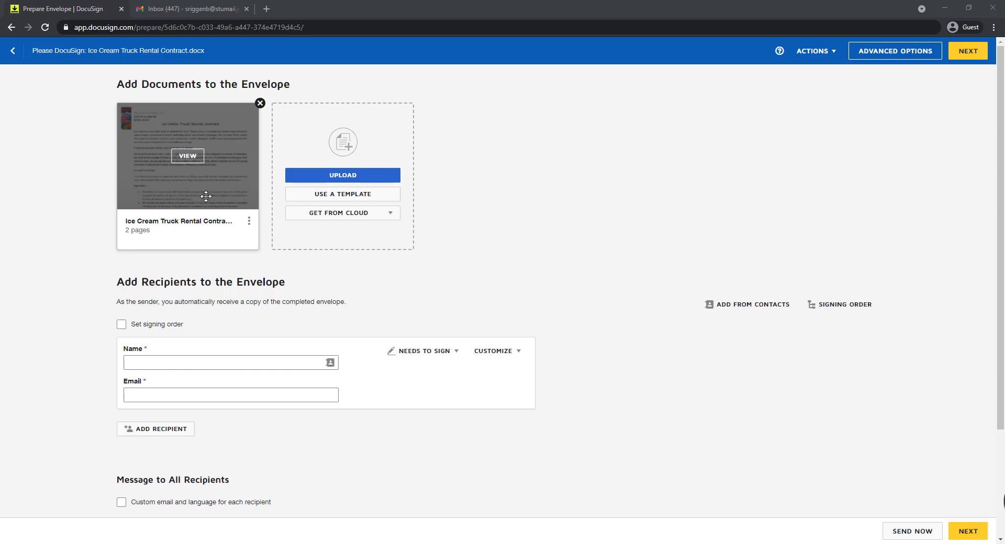
# Step: Enter the first recipient's full name and paste the copied e-mail address as their e-mail
pyautogui.click(162, 361)
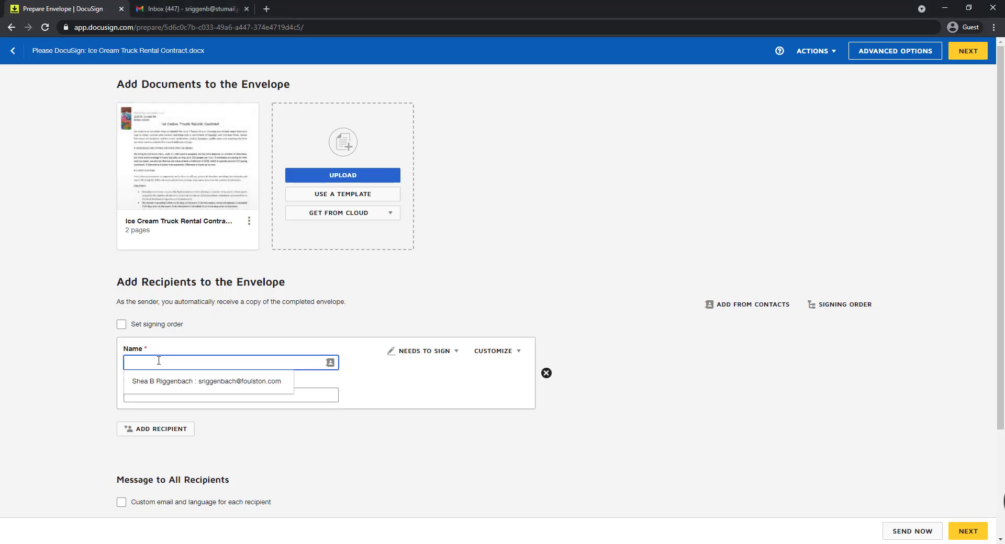
pyautogui.write('Park Jium')
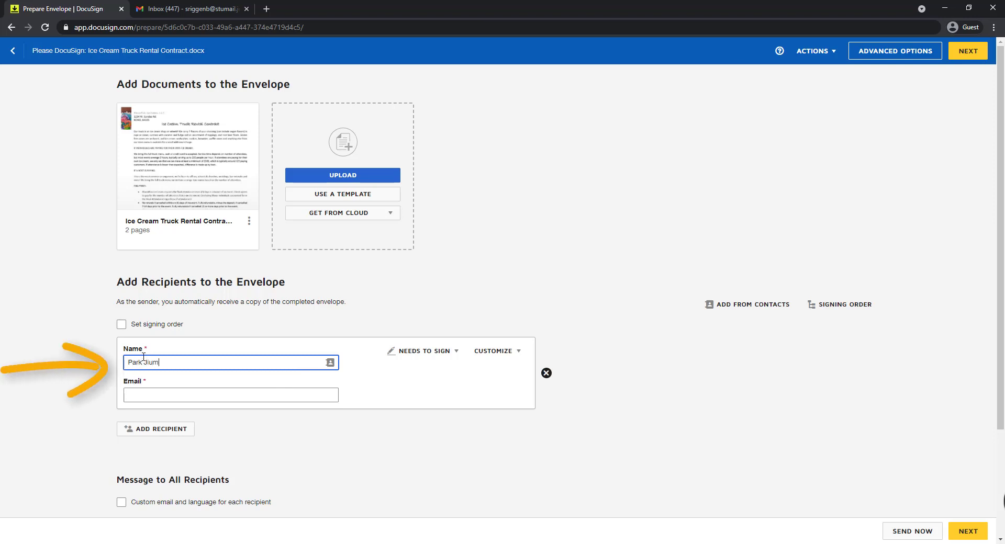
pyautogui.press('BackSpace')
pyautogui.press('BackSpace')
pyautogui.write('min')
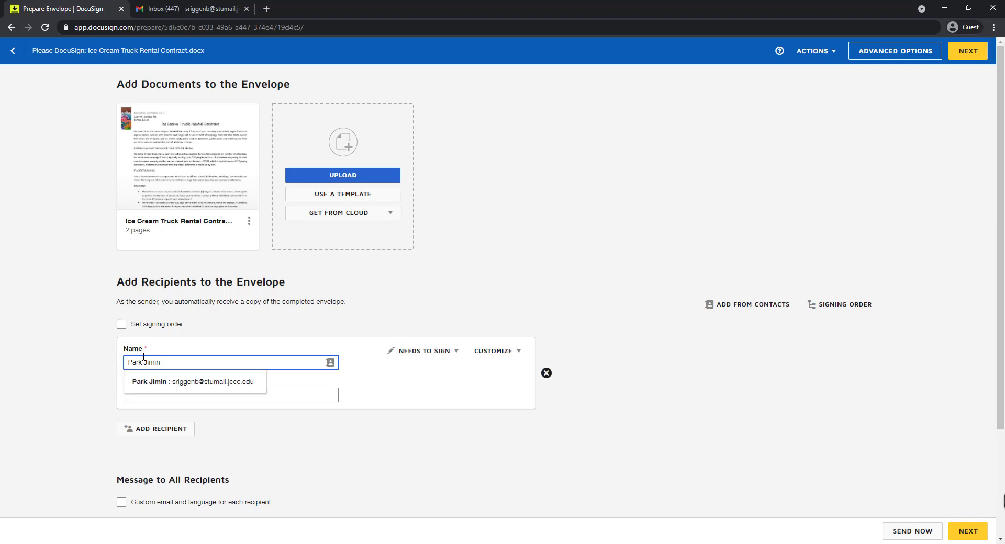
pyautogui.press('Tab')
pyautogui.press('Tab')
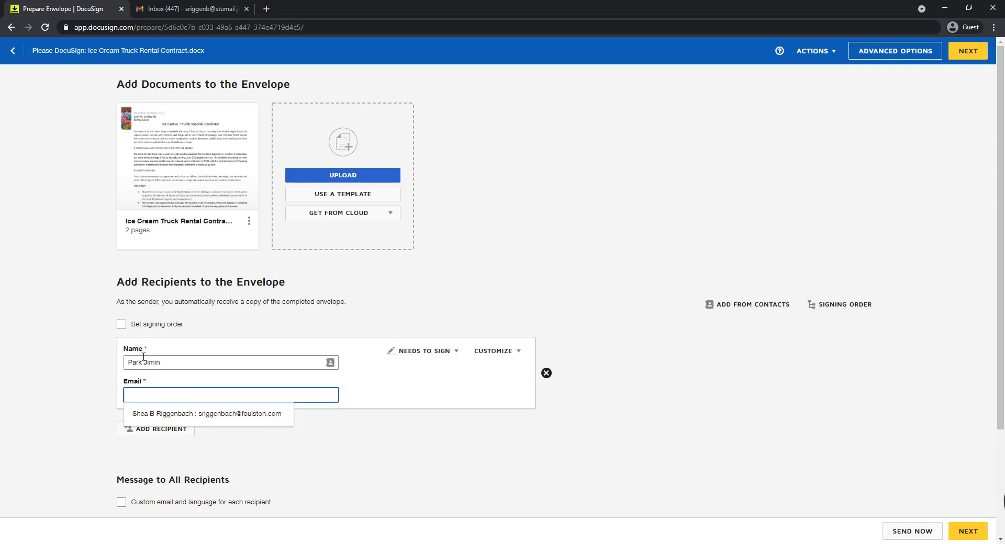
pyautogui.rightClick(146, 400)
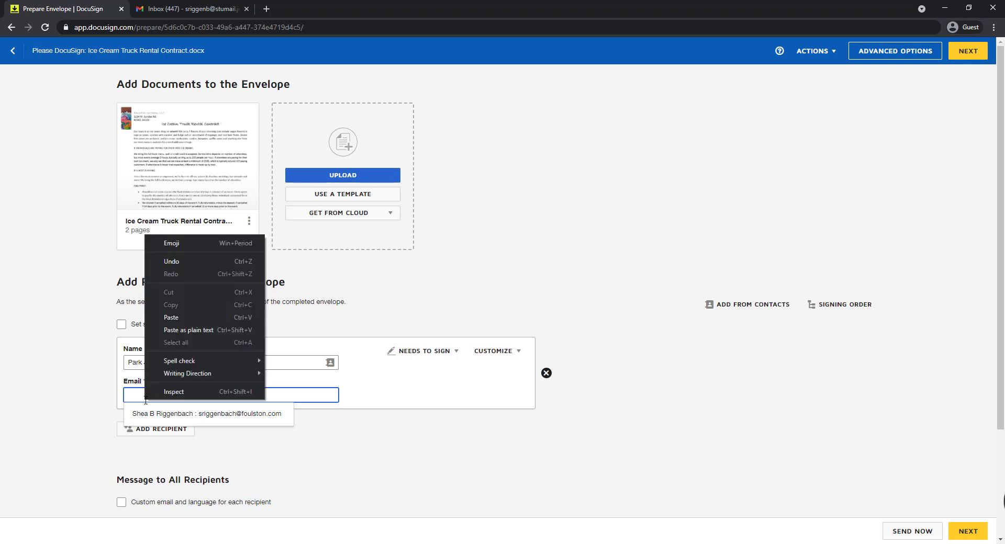
pyautogui.click(170, 317)
pyautogui.click(429, 403)
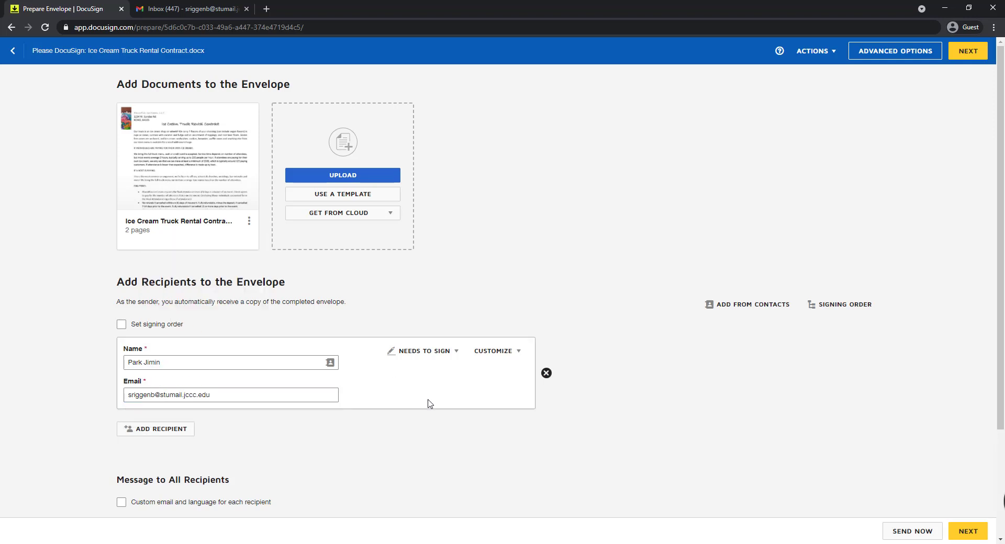
# Step: Add a second recipient with their full name and the copied e-mail address
pyautogui.click(182, 435)
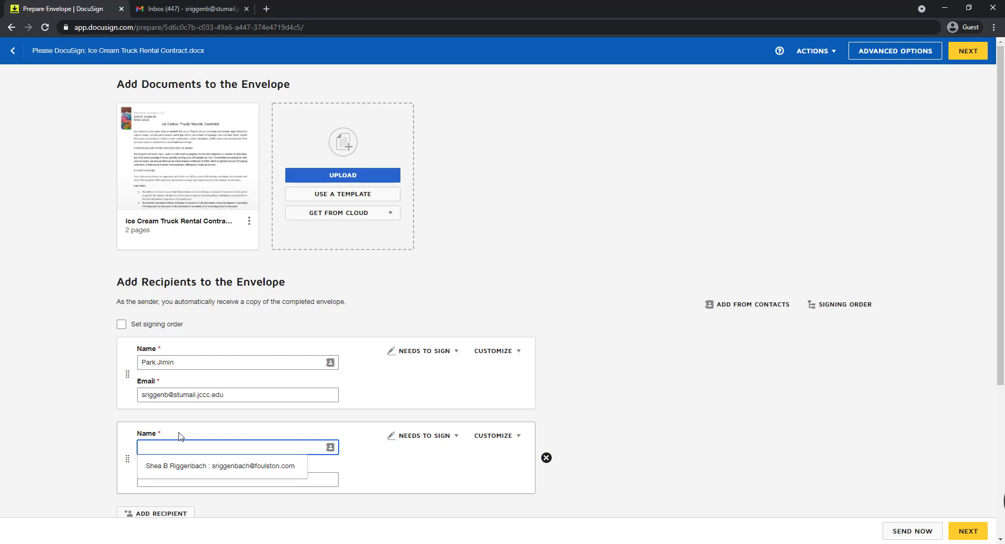
pyautogui.write('Ima Right')
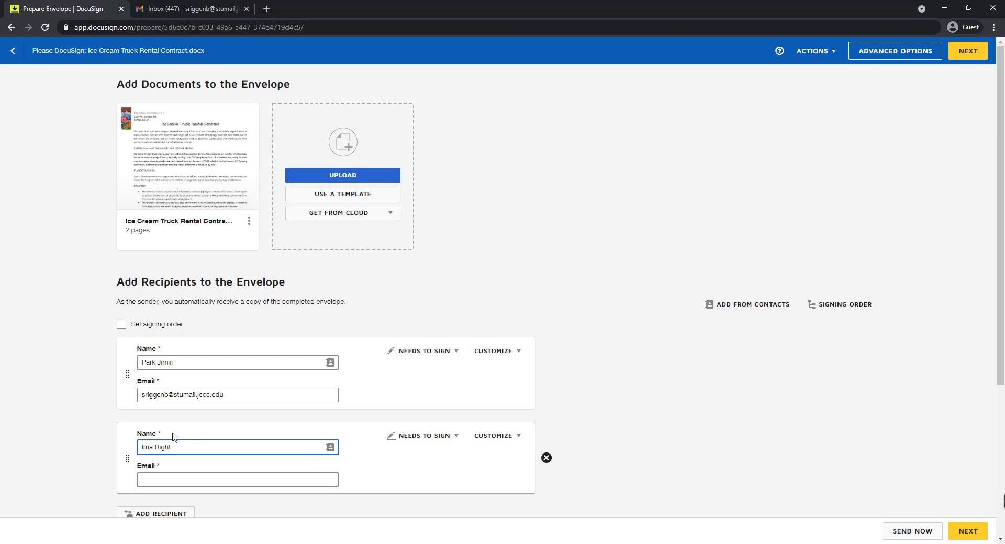
pyautogui.click(182, 476)
pyautogui.rightClick(182, 477)
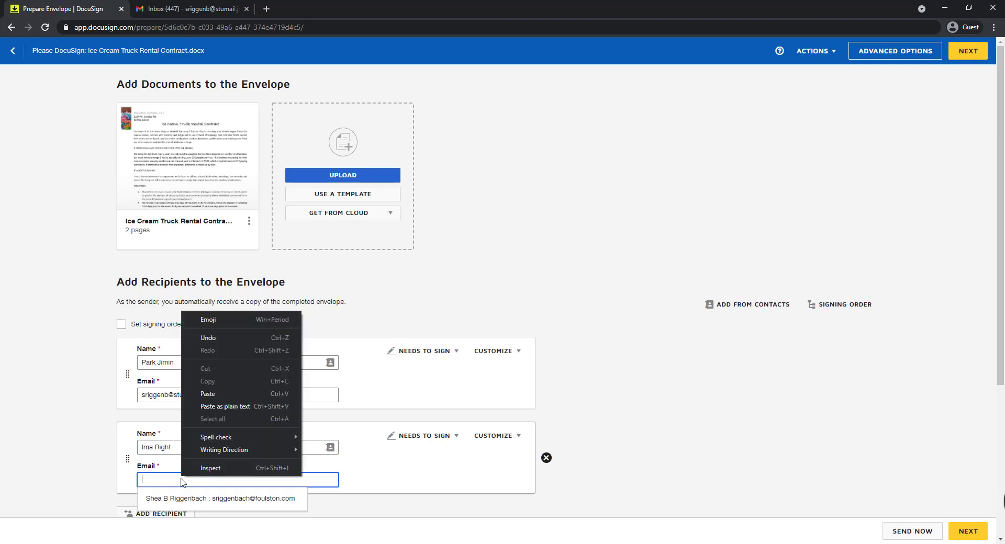
pyautogui.click(199, 397)
# Step: Move the second recipient above the first, and add a third recipient with their full name and the copied e-mail address
pyautogui.scroll(-2, 398, 489)
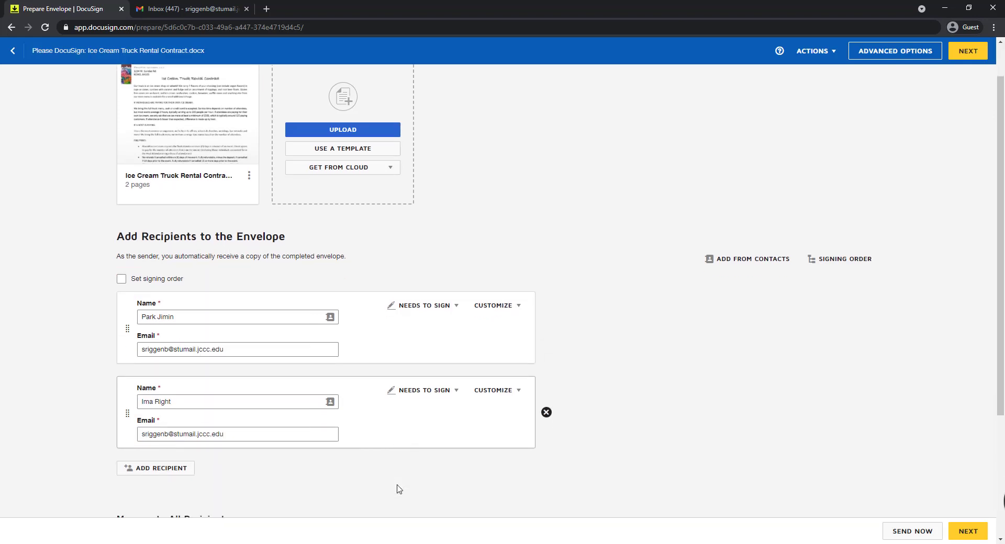
pyautogui.click(168, 411)
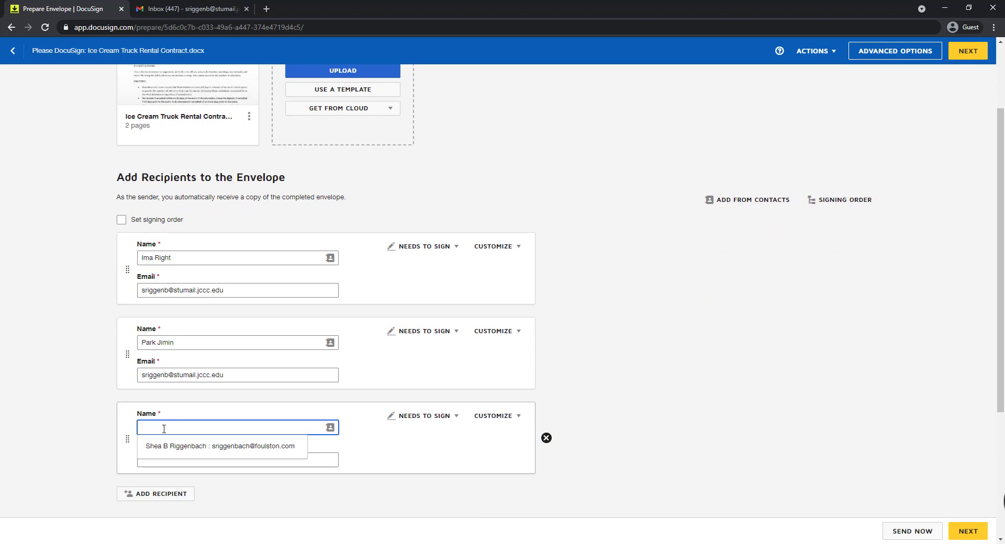
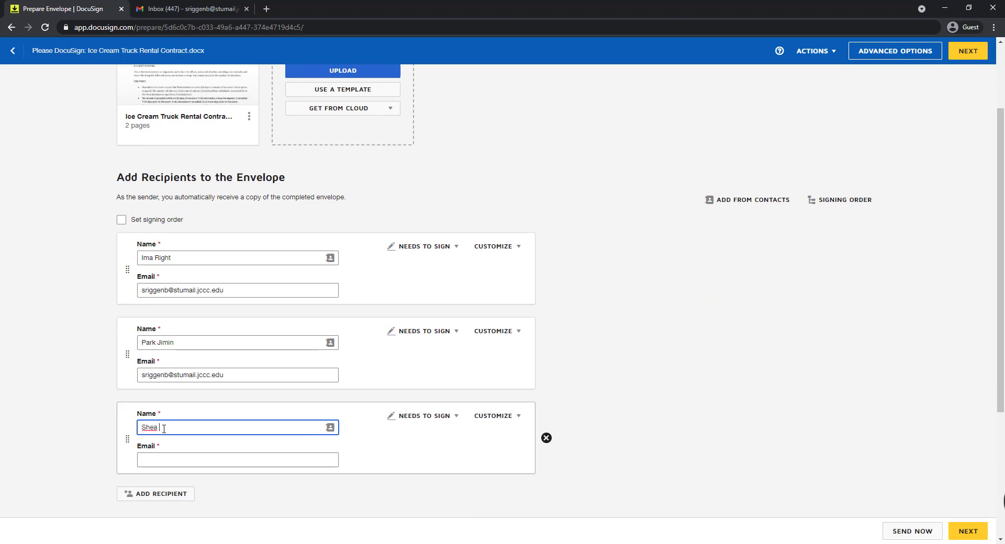
pyautogui.press('Tab')
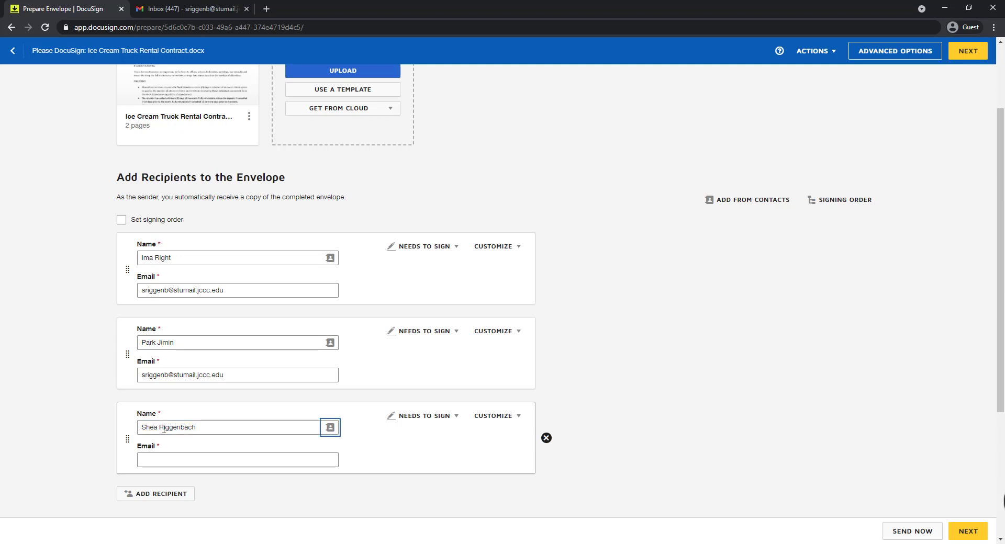
pyautogui.rightClick(180, 458)
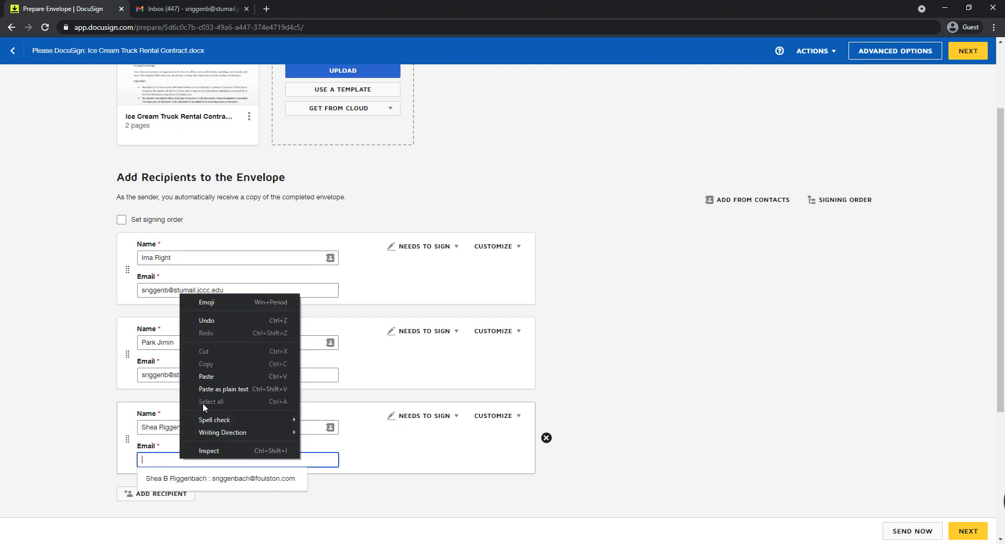
pyautogui.click(212, 375)
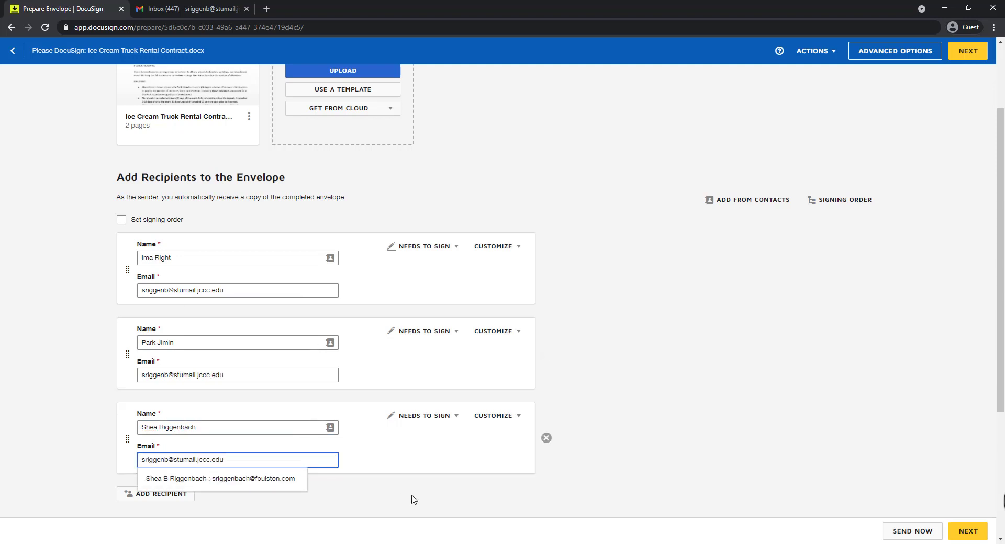
pyautogui.click(437, 462)
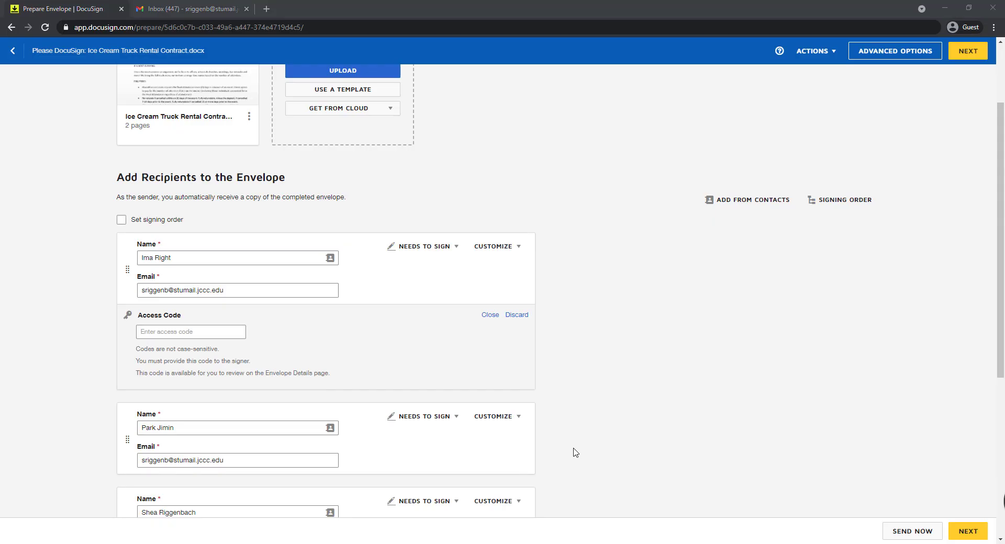
# Step: Add an access code requirement for the second listed recipient and enter the access code
pyautogui.click(481, 421)
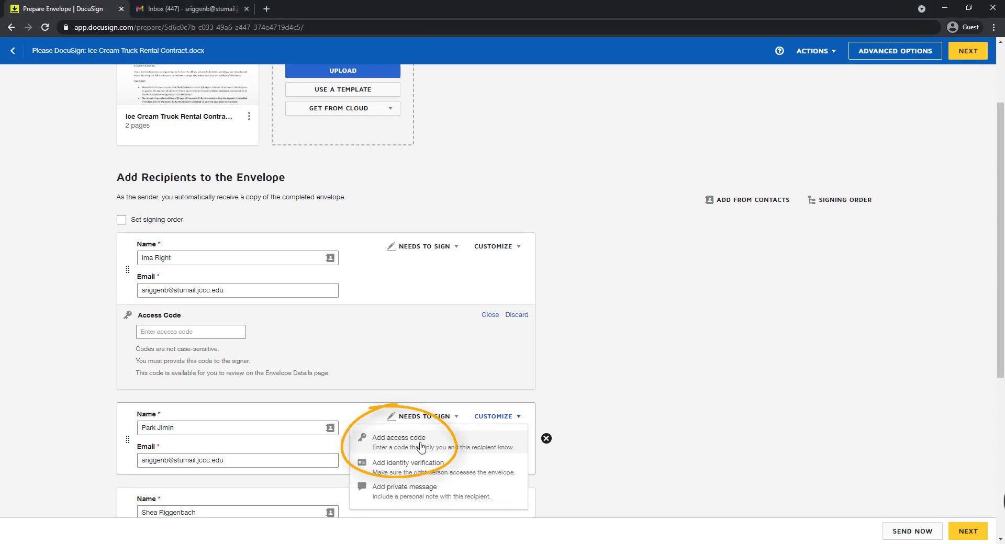
pyautogui.click(416, 442)
pyautogui.click(165, 501)
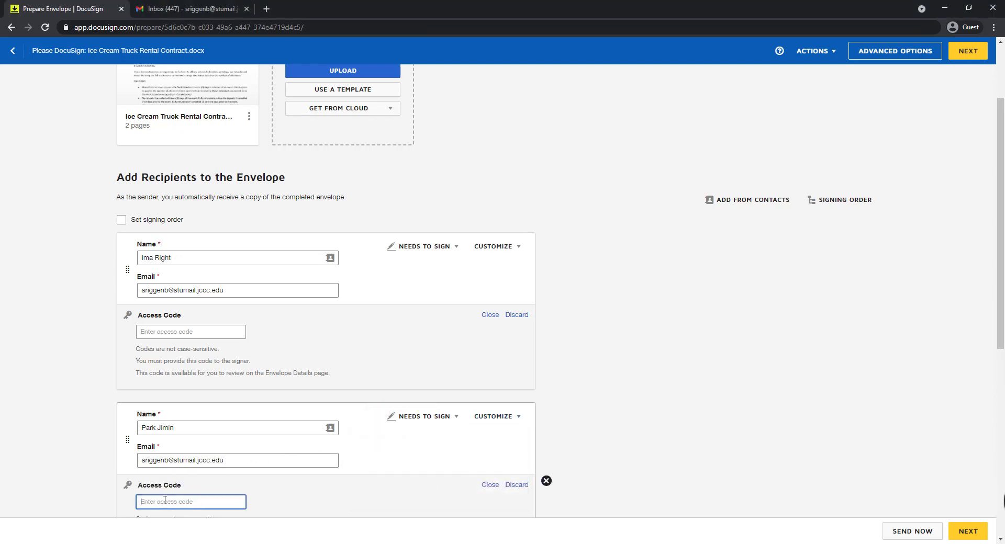
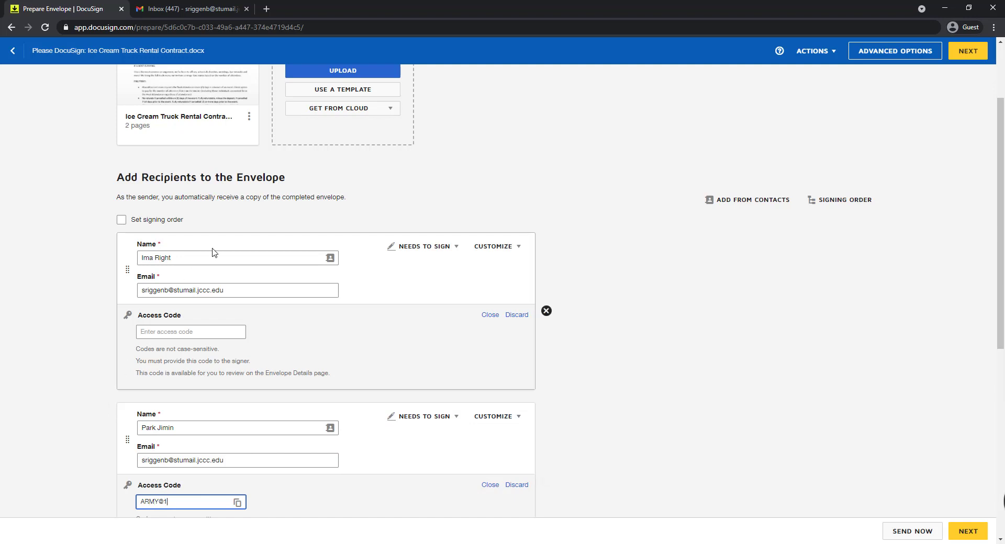
# Step: Change the first listed recipient's role to Receives a Copy
pyautogui.click(422, 252)
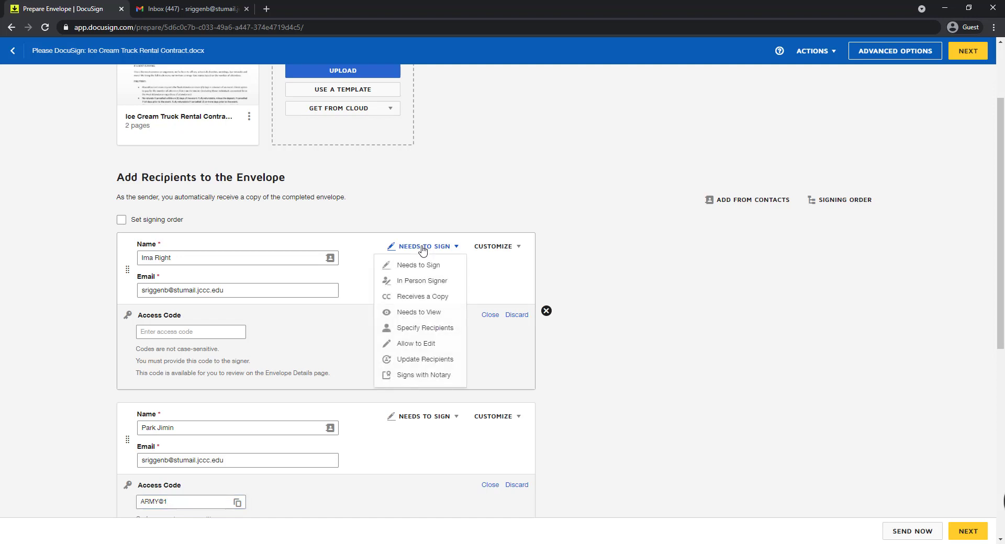
pyautogui.click(436, 299)
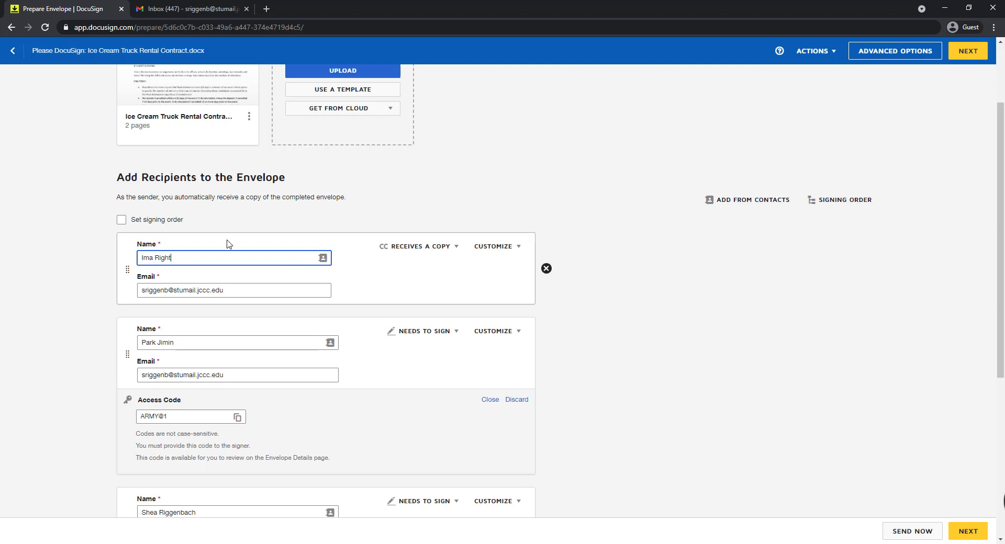
# Step: Turn on the signing order, numbering the first listed recipient 2 and the second listed recipient 1
pyautogui.click(122, 220)
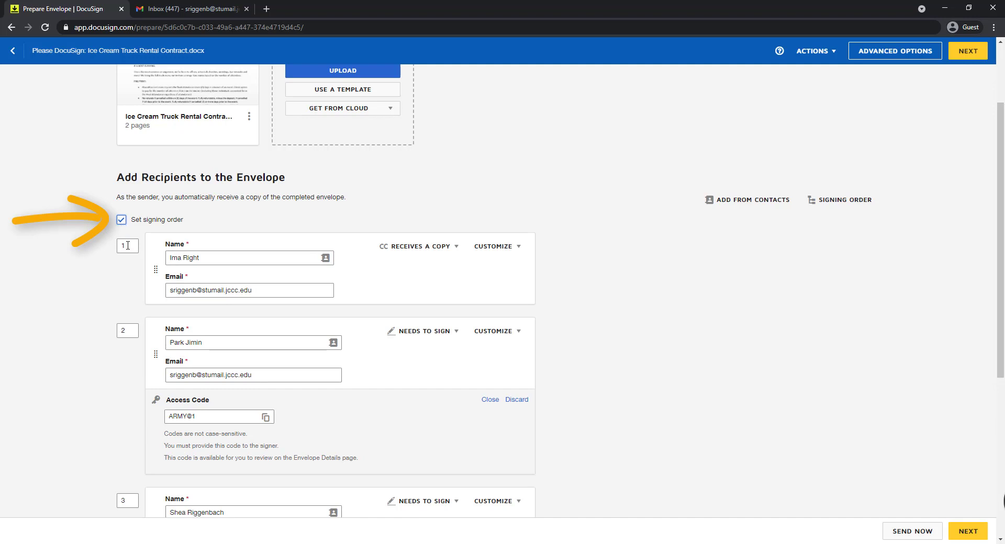
pyautogui.moveTo(128, 245); pyautogui.dragTo(119, 246)
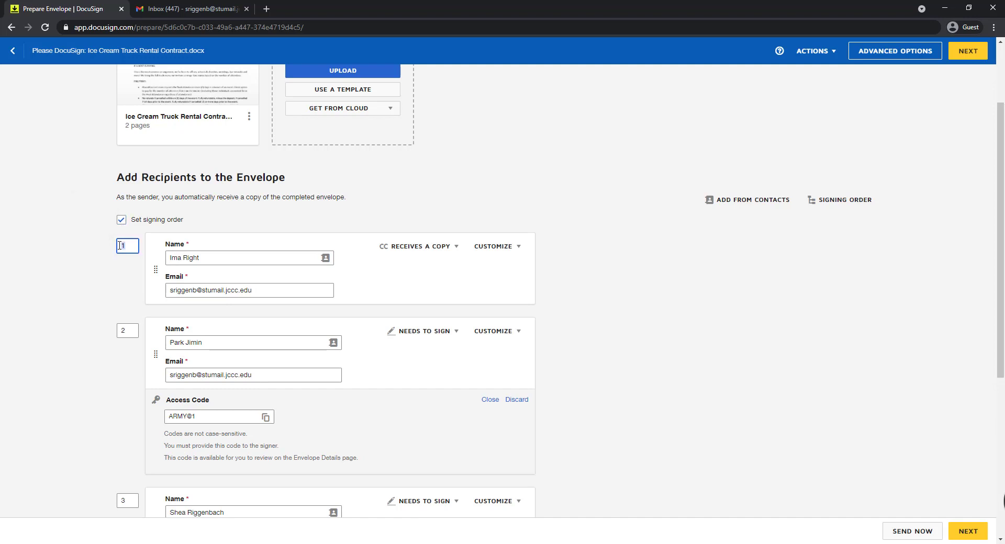
pyautogui.write('2')
pyautogui.moveTo(131, 330); pyautogui.dragTo(120, 331)
pyautogui.write('1')
pyautogui.click(119, 370)
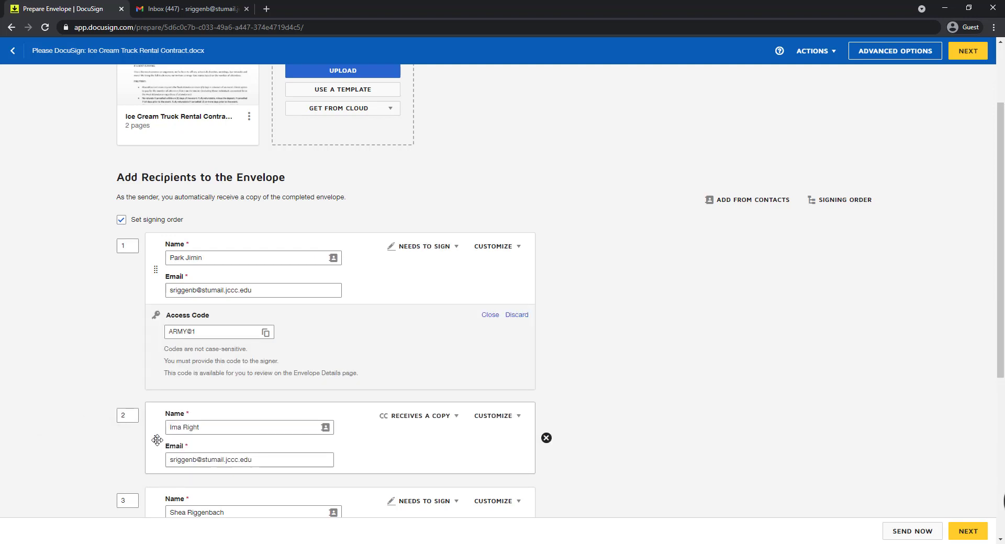
# Step: Move the copy-only recipient back above the access-code signer and set that signer's order number to 2
pyautogui.moveTo(156, 439); pyautogui.dragTo(204, 439)
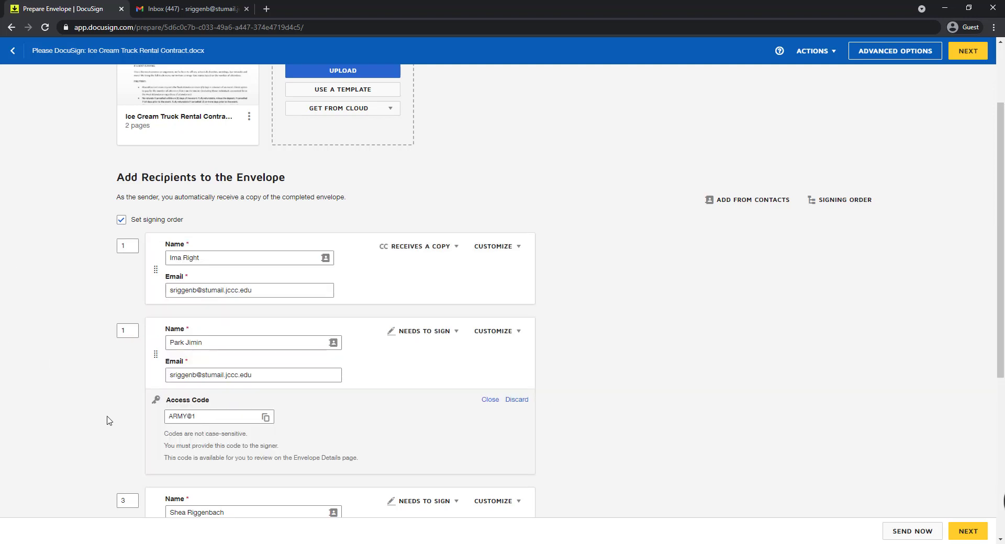
pyautogui.click(124, 331)
pyautogui.press('BackSpace')
pyautogui.write('2')
# Step: Paste the copied "Hello: Please click "Review Documents" to review and sign" text as the email message and continue to adding fields
pyautogui.scroll(-3, 655, 444)
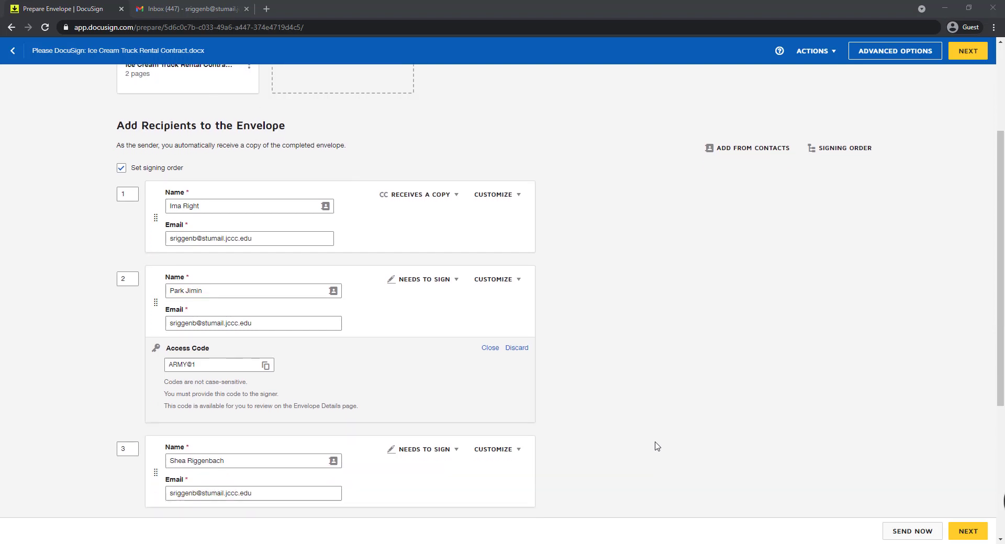
pyautogui.scroll(-3, 654, 446)
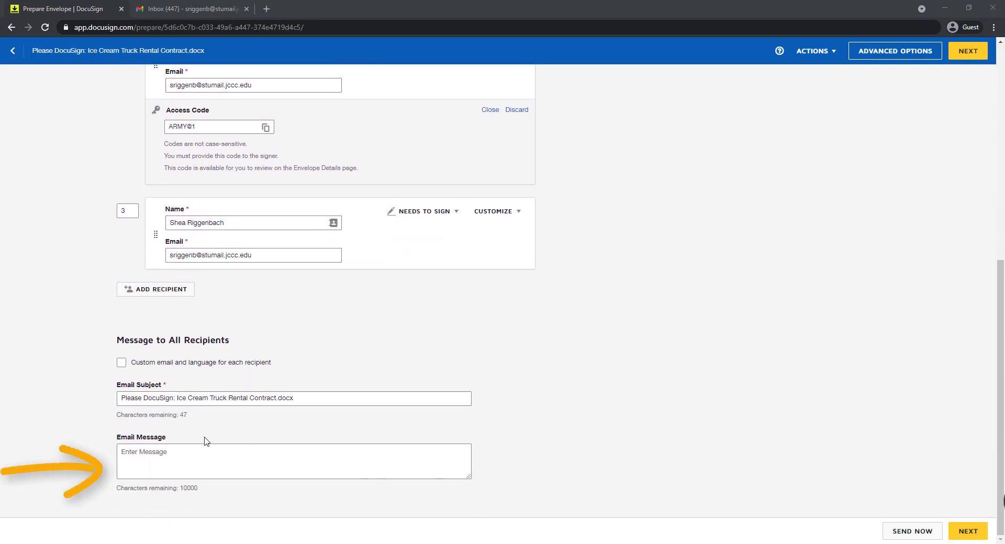
pyautogui.click(168, 451)
pyautogui.hotkey('ctrl', 'v')
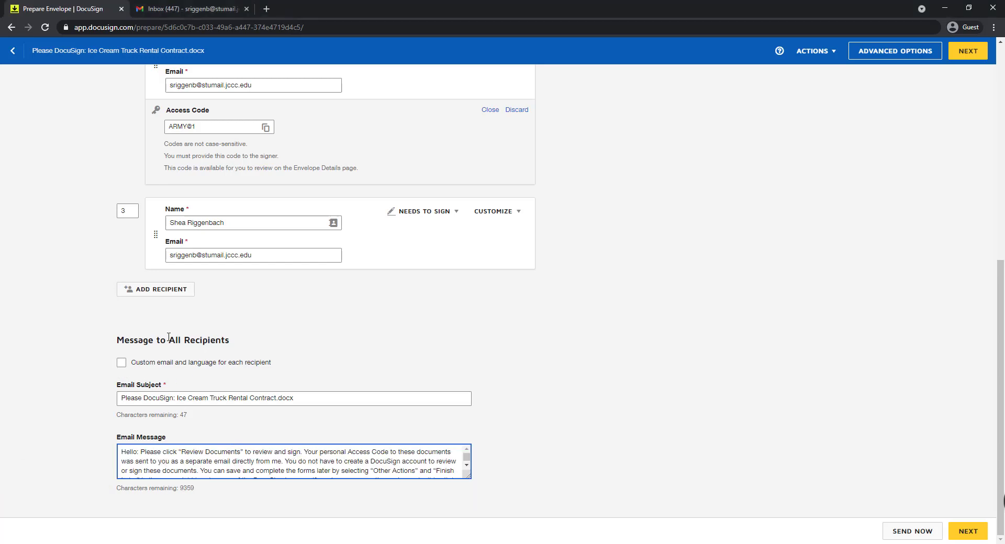
pyautogui.click(967, 531)
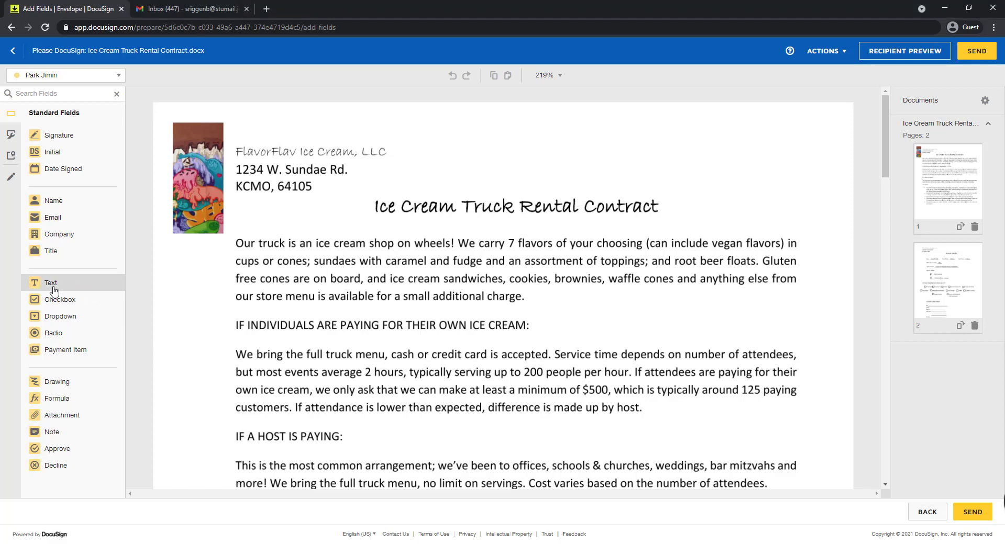
# Step: Try a text field with the tooltip "date" beside the letterhead on page 1, and delete it
pyautogui.moveTo(78, 290); pyautogui.dragTo(602, 143)
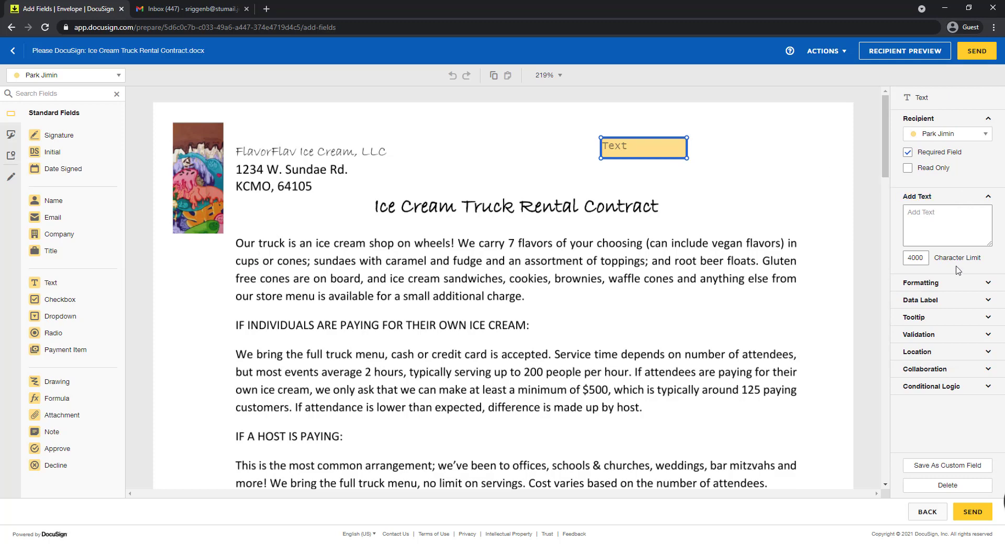
pyautogui.click(986, 317)
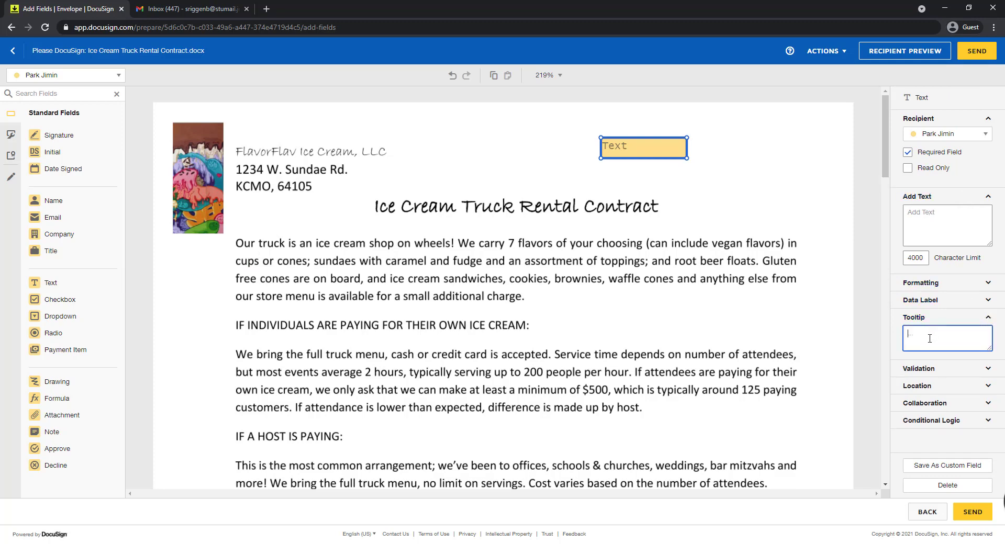
pyautogui.write('date')
pyautogui.click(625, 149)
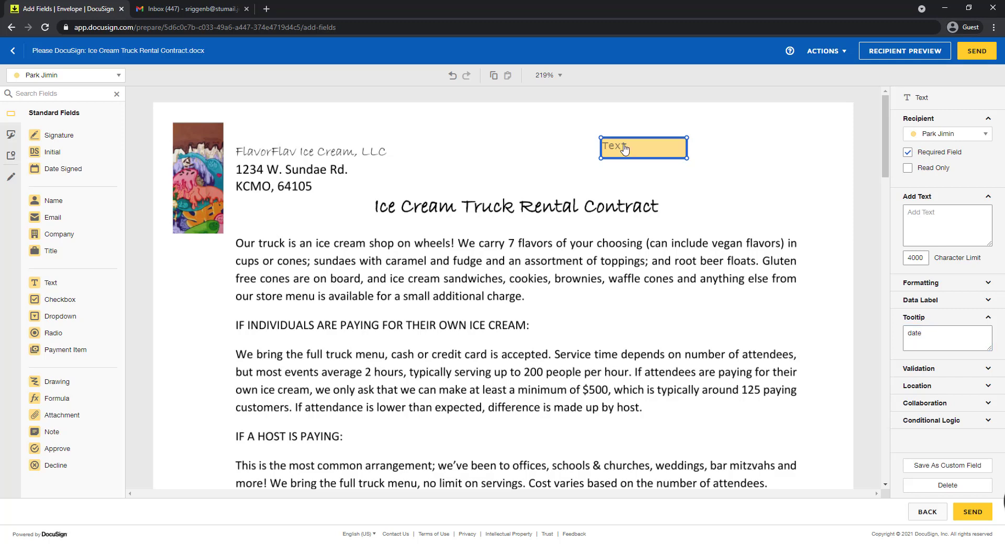
pyautogui.press('Delete')
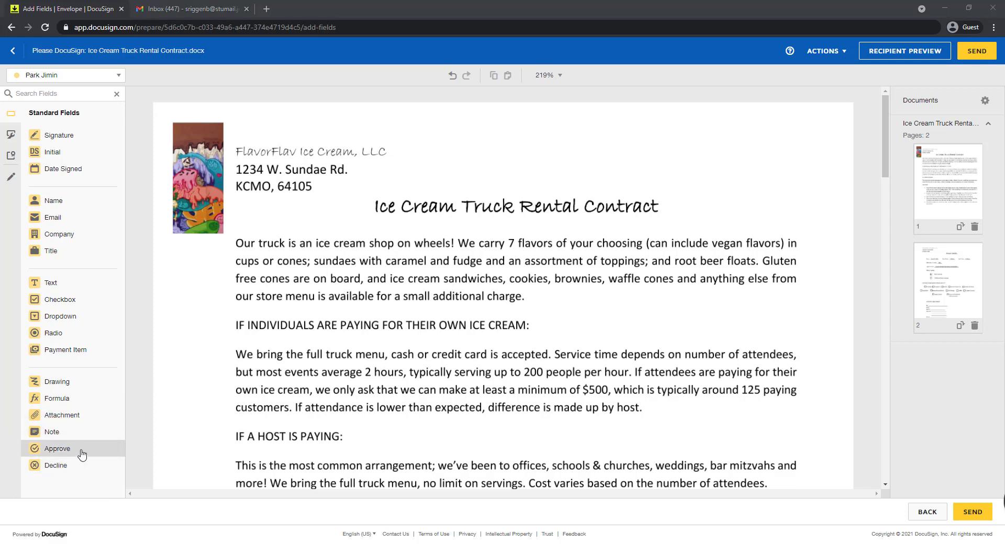
# Step: Choose the first signer as the field recipient and place an Initial field above the contract title on page 1
pyautogui.click(87, 76)
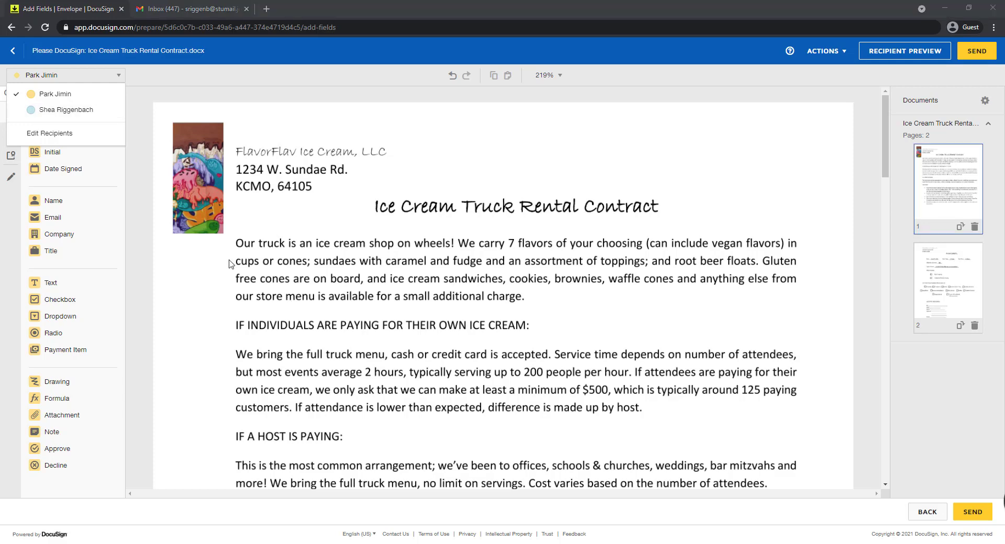
pyautogui.click(85, 95)
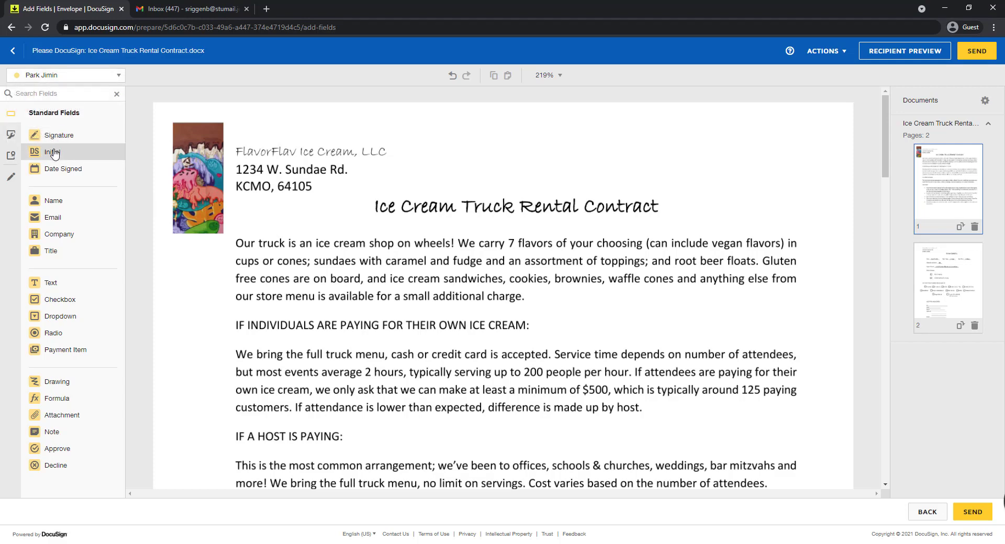
pyautogui.moveTo(54, 153); pyautogui.dragTo(431, 126)
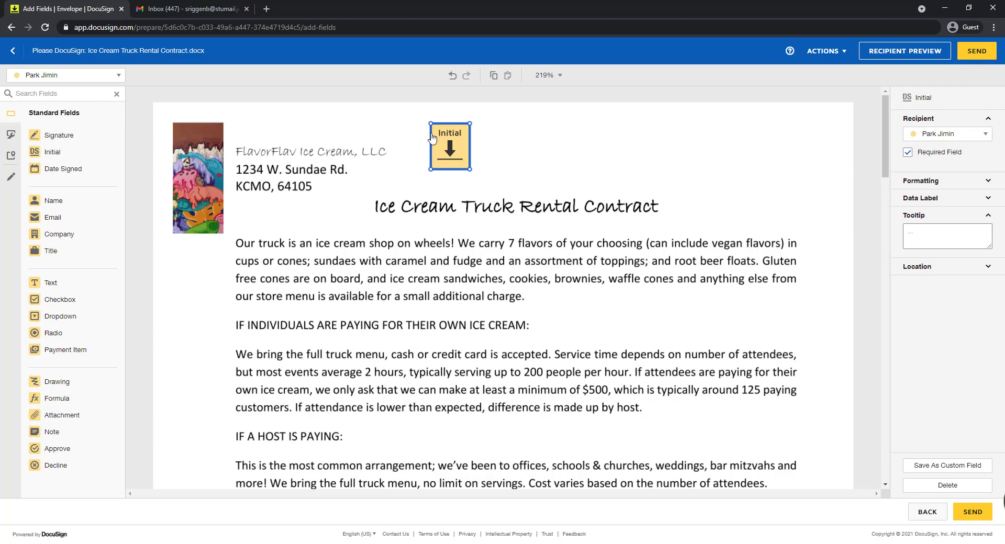
# Step: Place a radio group on page 2 with its buttons over the "Host is paying" and "Individual/Guest is paying" boxes
pyautogui.scroll(-4, 446, 220)
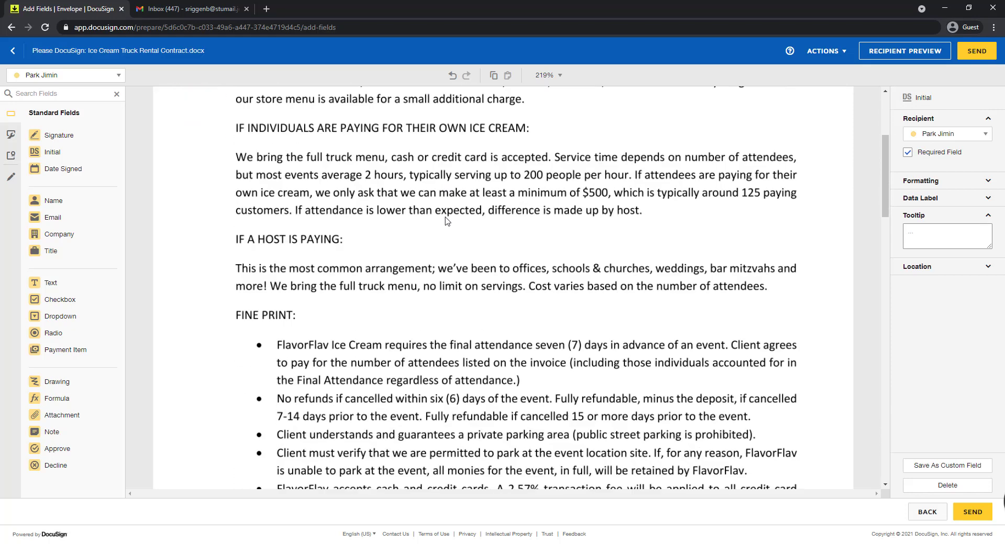
pyautogui.scroll(-16, 445, 220)
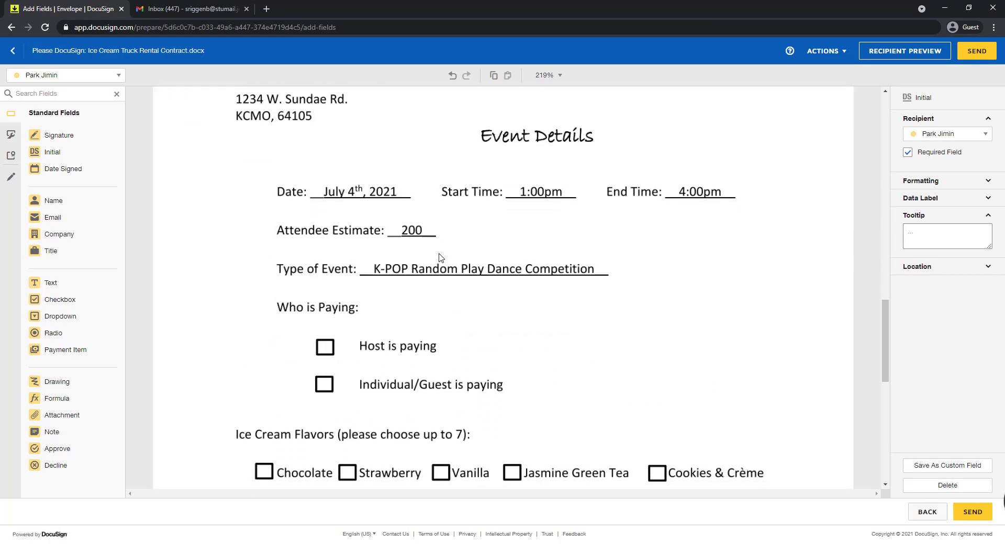
pyautogui.scroll(-3, 440, 257)
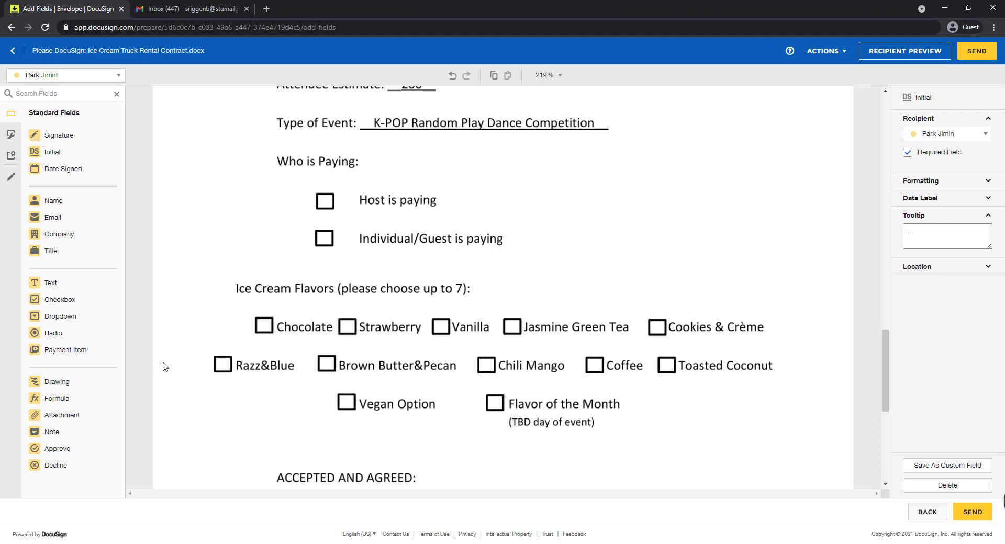
pyautogui.moveTo(68, 335); pyautogui.dragTo(318, 197)
pyautogui.click(319, 198)
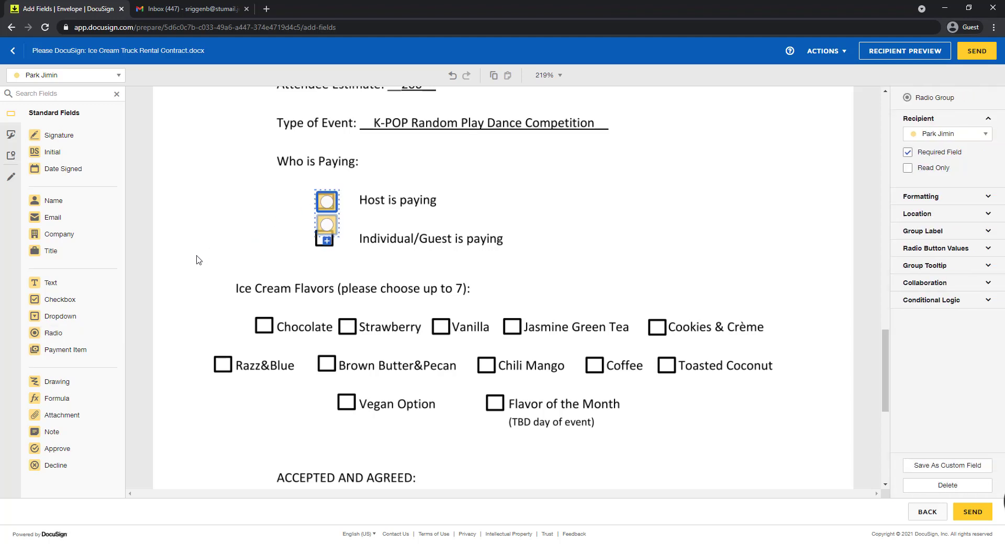
pyautogui.moveTo(326, 224); pyautogui.dragTo(322, 237)
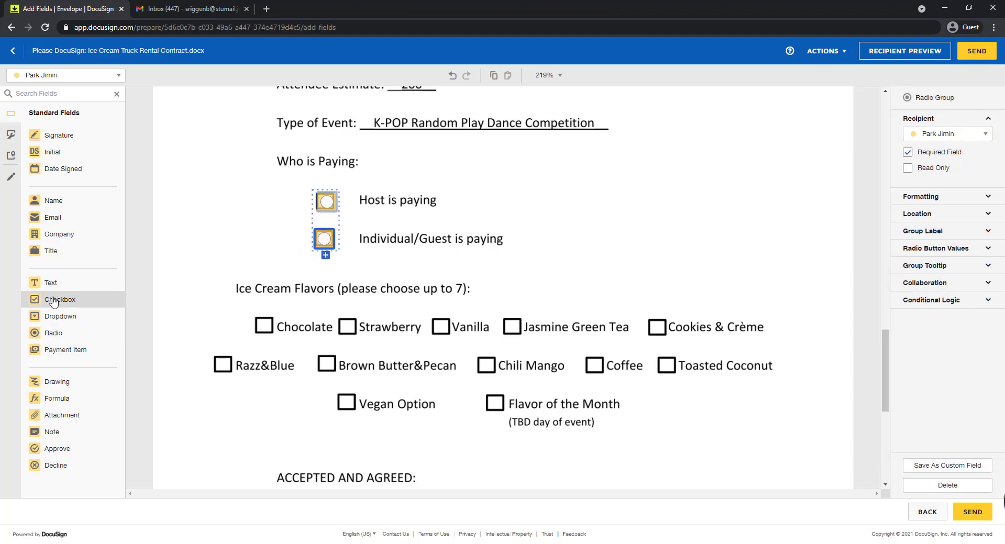
# Step: Create a checkbox group over the first row of flavor boxes, from Chocolate to Cookies & Crème
pyautogui.moveTo(36, 303); pyautogui.dragTo(513, 328)
pyautogui.click(266, 342)
pyautogui.click(308, 350)
pyautogui.click(353, 343)
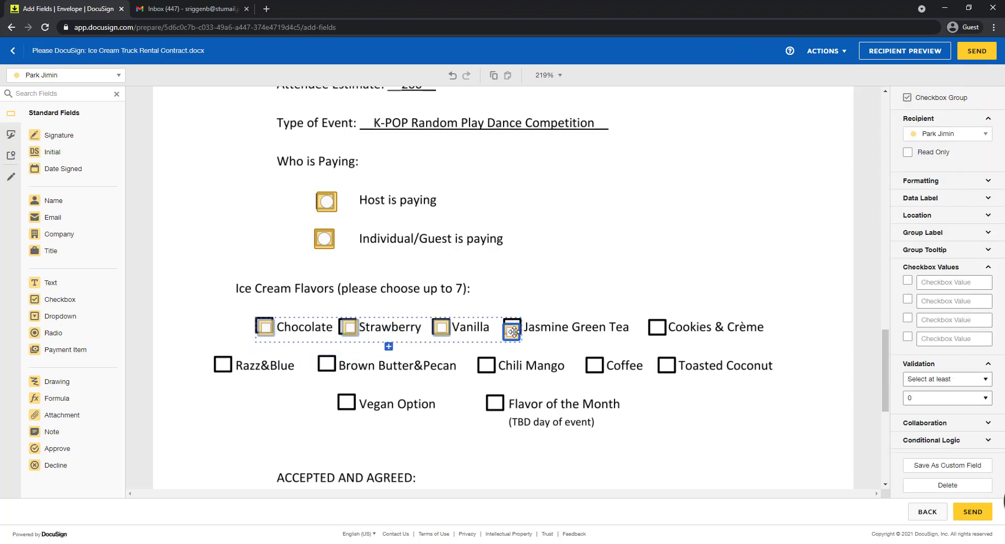
pyautogui.click(388, 344)
pyautogui.moveTo(390, 346); pyautogui.dragTo(657, 330)
# Step: Extend the checkbox group over the second row of flavor boxes, from Razz&Blue to Toasted Coconut
pyautogui.click(461, 345)
pyautogui.moveTo(442, 351); pyautogui.dragTo(223, 364)
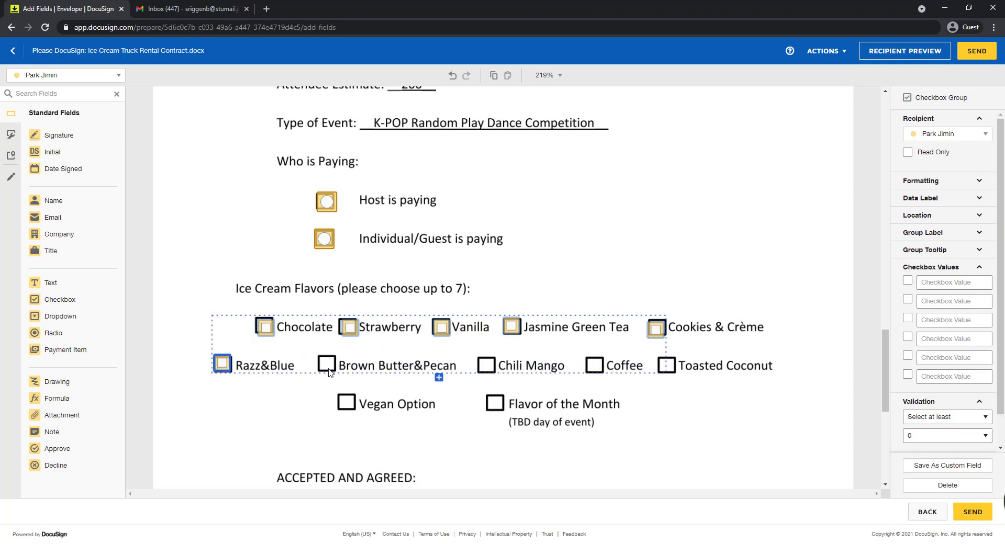
pyautogui.click(438, 381)
pyautogui.moveTo(439, 382); pyautogui.dragTo(325, 365)
pyautogui.click(439, 380)
pyautogui.moveTo(439, 382); pyautogui.dragTo(600, 363)
pyautogui.click(439, 381)
pyautogui.click(438, 381)
pyautogui.moveTo(438, 382); pyautogui.dragTo(665, 365)
# Step: Add checkboxes to the same group over the Vegan Option and Flavor of the Month boxes
pyautogui.click(442, 380)
pyautogui.moveTo(442, 382); pyautogui.dragTo(346, 403)
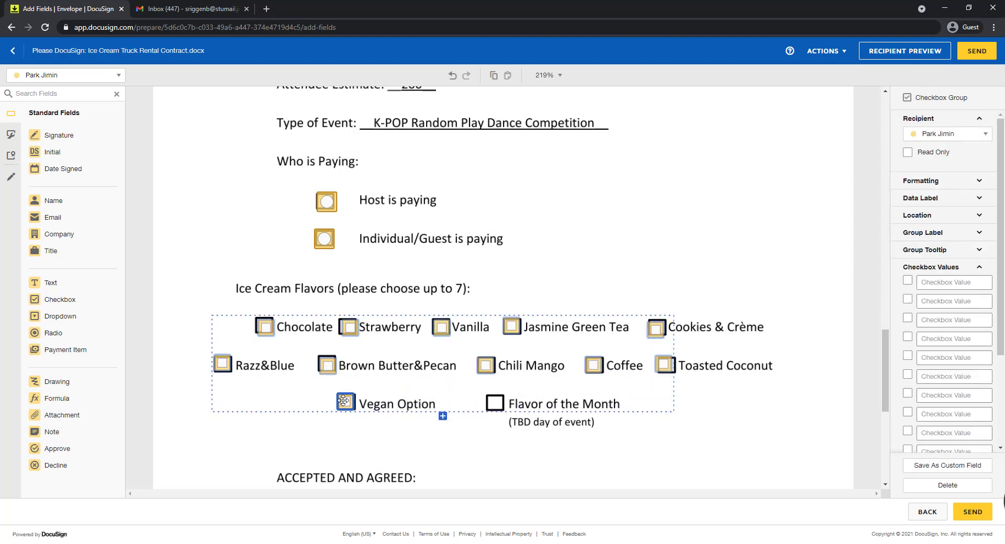
pyautogui.click(442, 419)
pyautogui.moveTo(443, 420); pyautogui.dragTo(492, 402)
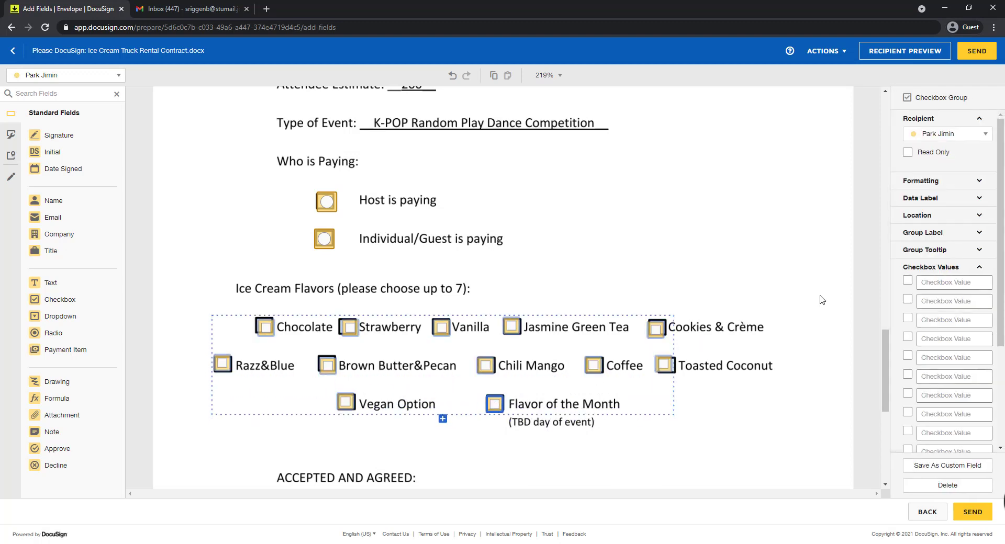
# Step: Set the flavor checkbox group's validation to "Select at most" 7
pyautogui.click(980, 269)
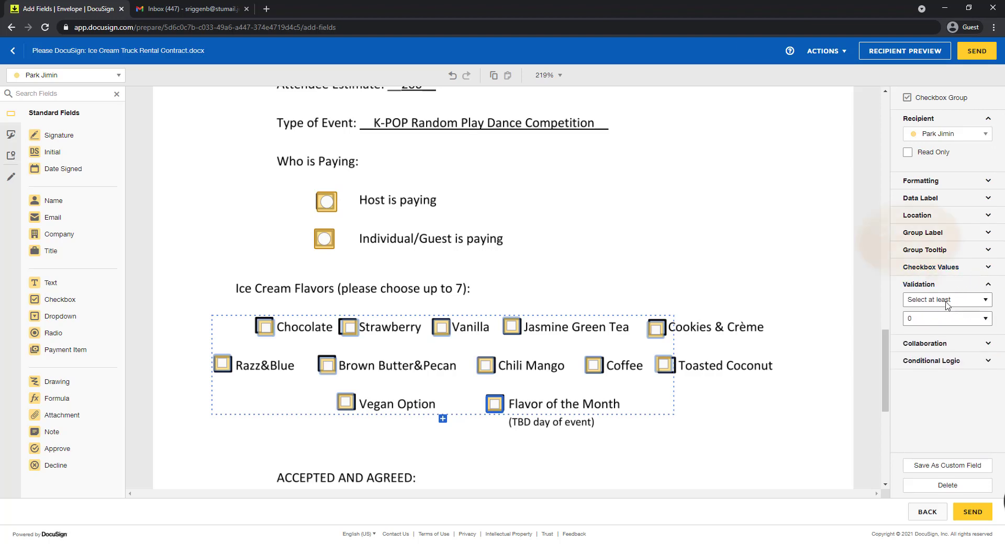
pyautogui.click(948, 302)
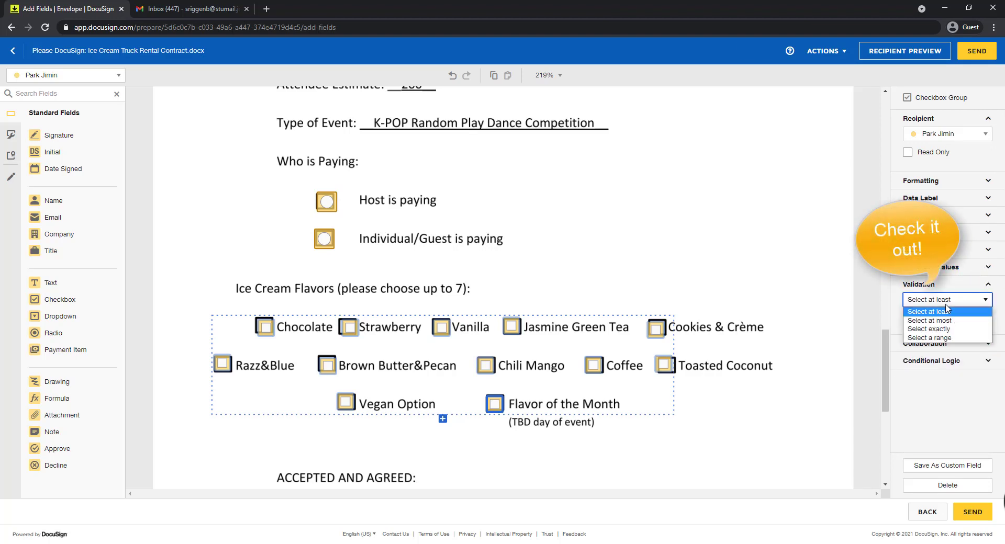
pyautogui.click(941, 321)
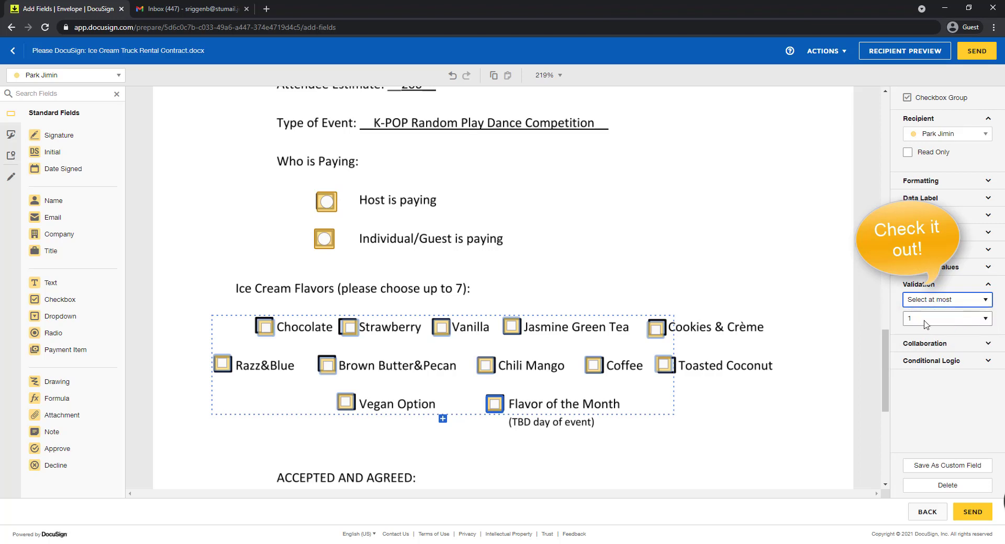
pyautogui.click(923, 320)
pyautogui.click(926, 382)
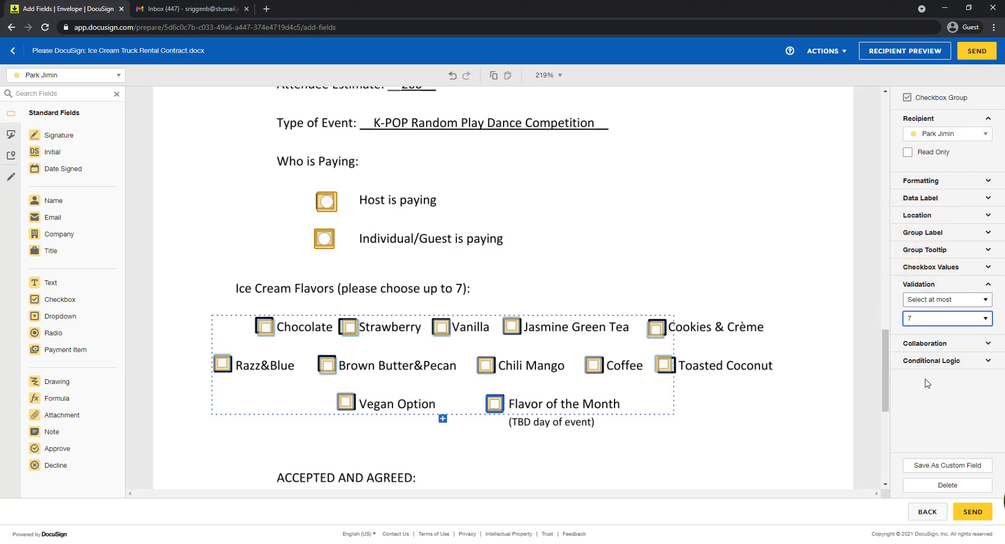
# Step: Place Signature, Date Signed and Name fields on the By, Date and Name lines under ACCEPTED AND AGREED
pyautogui.scroll(-5, 659, 413)
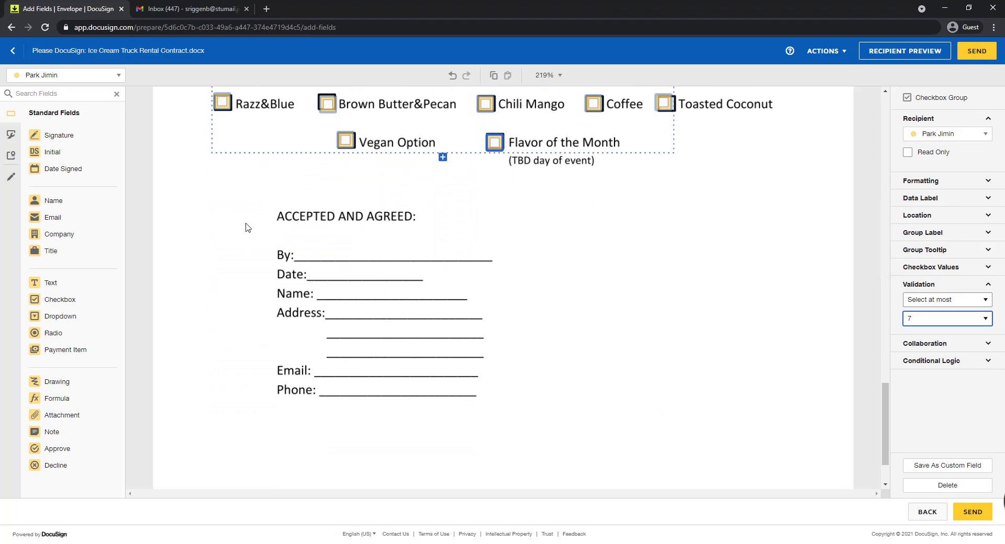
pyautogui.moveTo(52, 135); pyautogui.dragTo(311, 228)
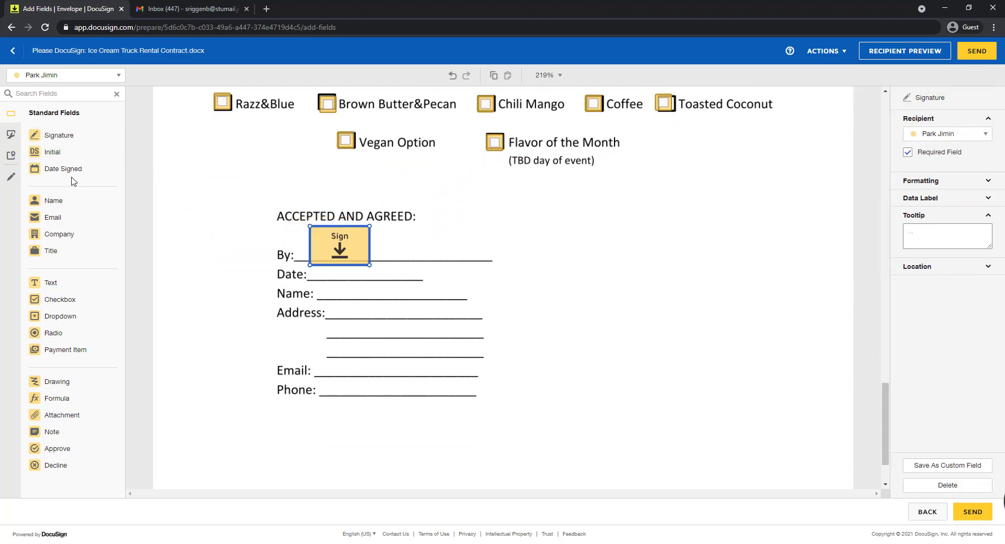
pyautogui.moveTo(71, 170); pyautogui.dragTo(315, 267)
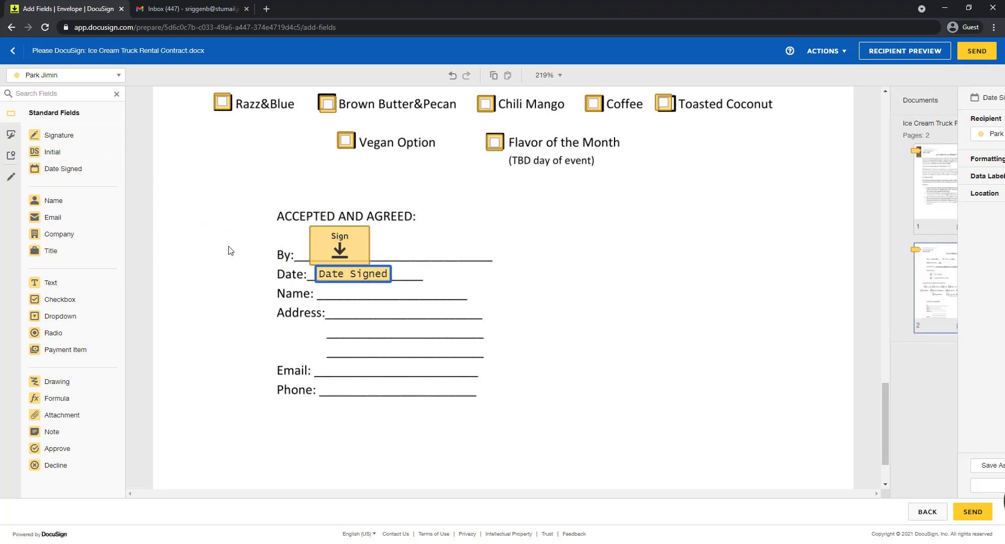
pyautogui.moveTo(52, 200); pyautogui.dragTo(324, 292)
# Step: Place text fields on the first two Address lines, giving them tooltips for the address and for the city and state
pyautogui.moveTo(52, 282); pyautogui.dragTo(340, 308)
pyautogui.click(904, 335)
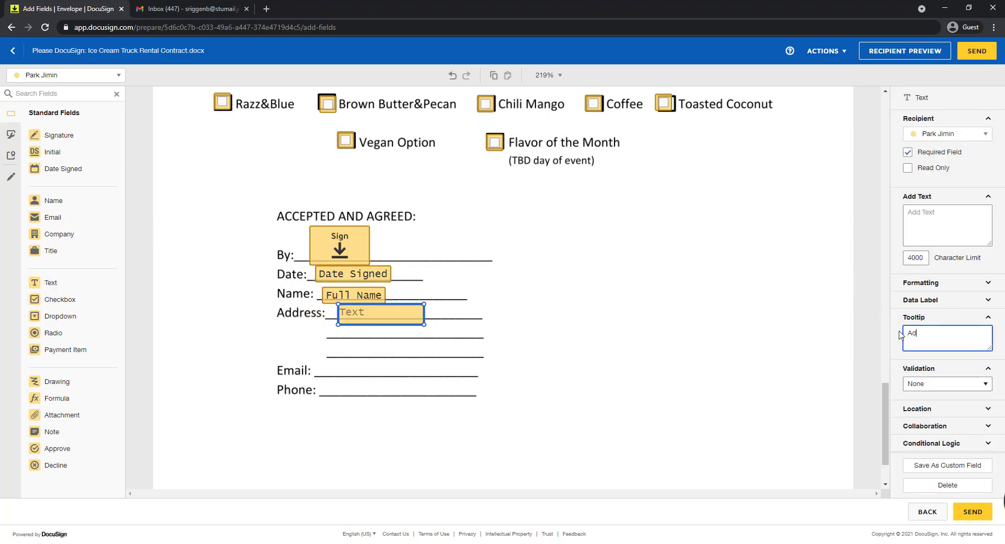
pyautogui.moveTo(51, 282); pyautogui.dragTo(357, 331)
pyautogui.click(921, 332)
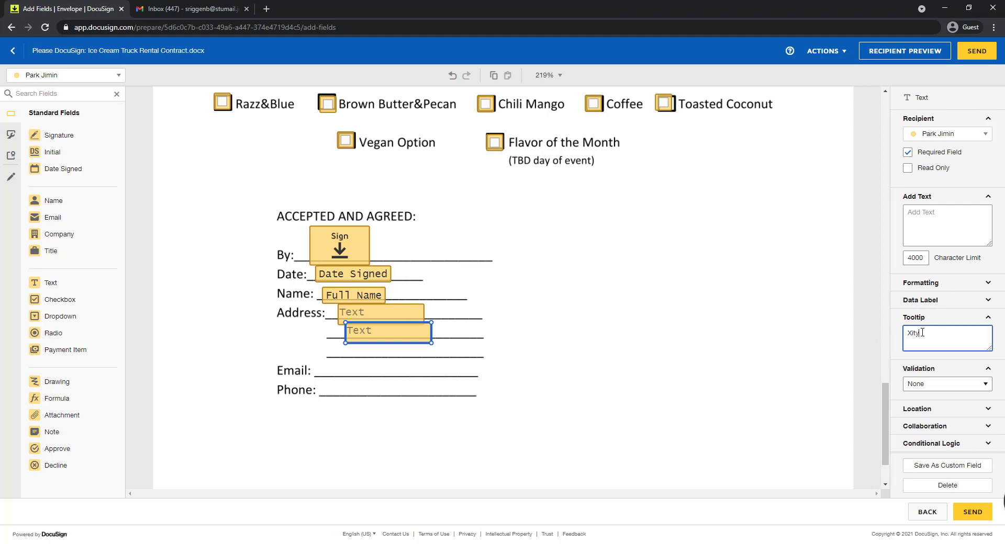
pyautogui.write('Xity, State,')
pyautogui.press('BackSpace')
pyautogui.write('c')
# Step: Place text fields for the first signer on the Email and Phone lines
pyautogui.moveTo(51, 283); pyautogui.dragTo(340, 371)
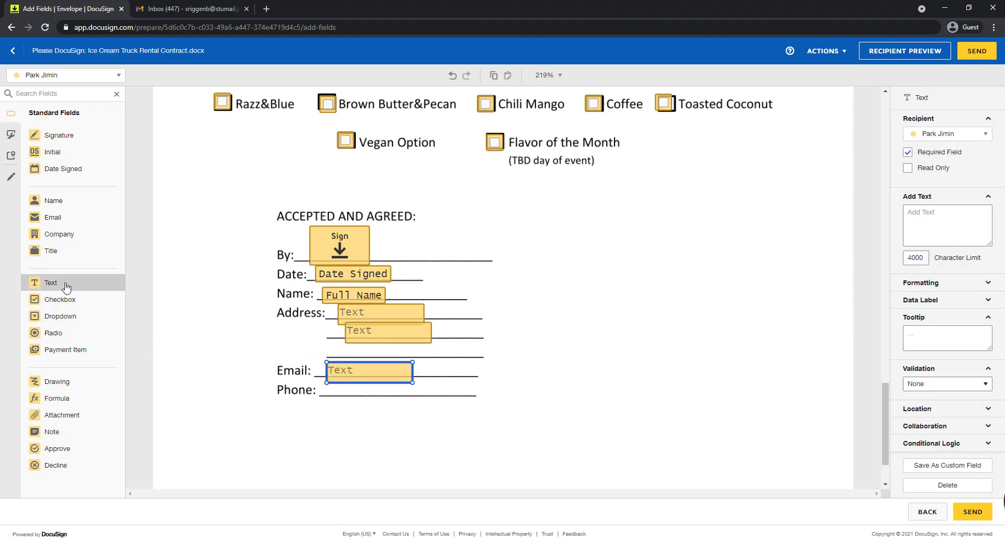
pyautogui.moveTo(63, 285); pyautogui.dragTo(336, 389)
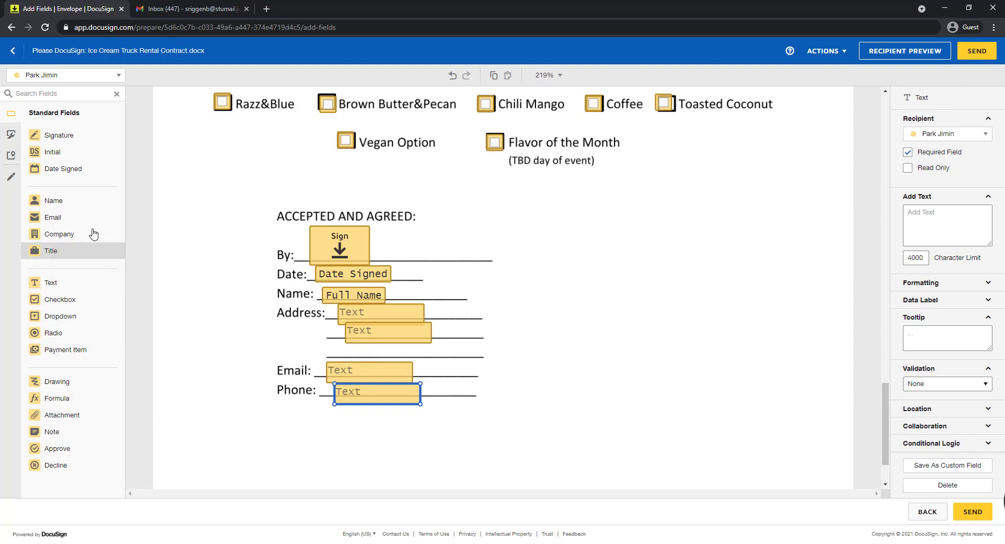
# Step: Switch to the second signer and place Approve and Decline buttons side by side below the Phone line
pyautogui.click(87, 80)
pyautogui.click(74, 108)
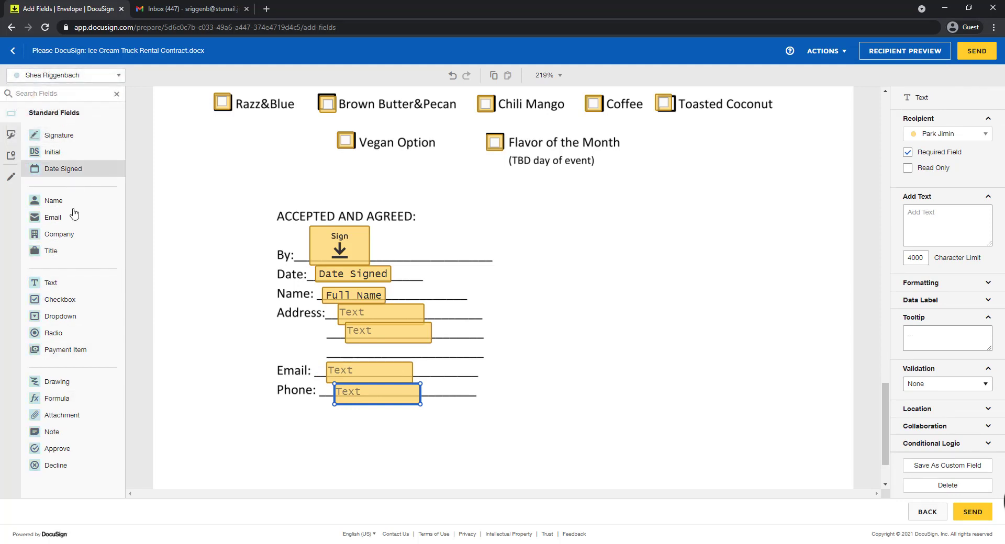
pyautogui.moveTo(73, 449); pyautogui.dragTo(270, 451)
pyautogui.moveTo(57, 466); pyautogui.dragTo(375, 452)
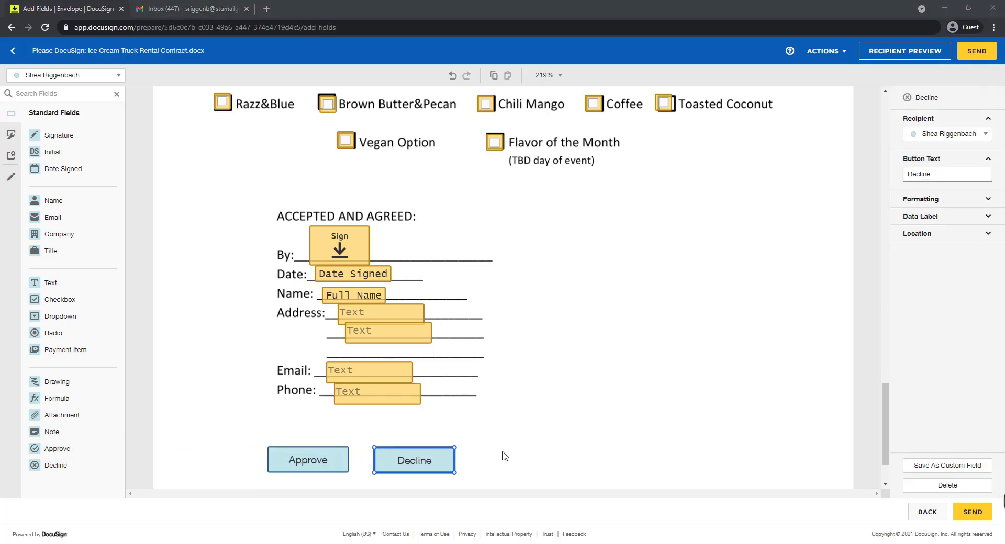
# Step: Preview the contract as the first signer and fill the Initial field on the first page
pyautogui.click(832, 51)
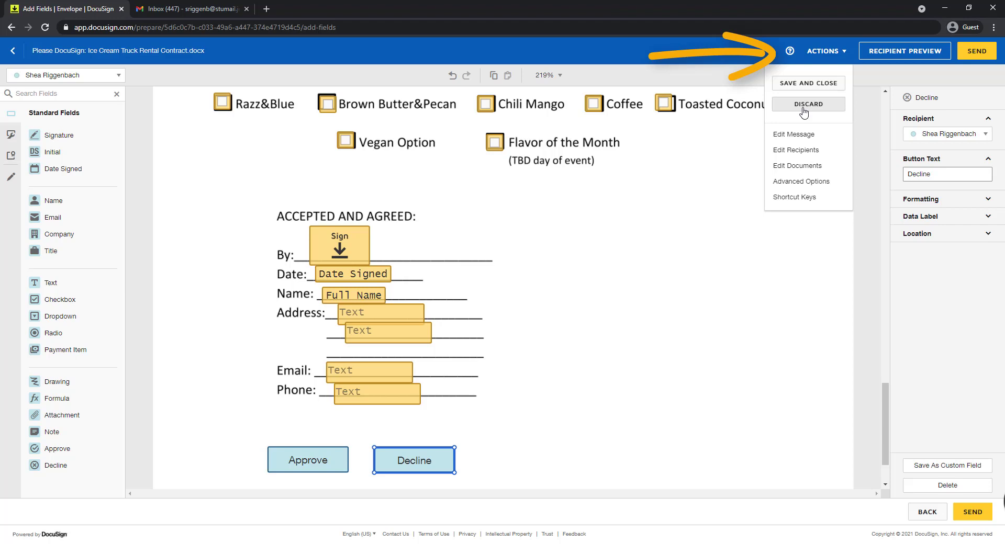
pyautogui.click(880, 59)
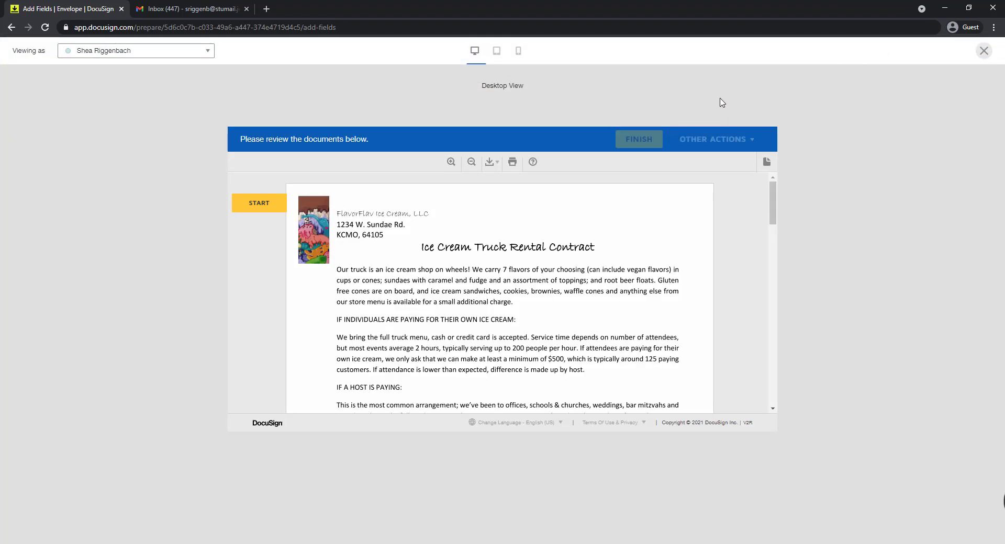
pyautogui.click(195, 55)
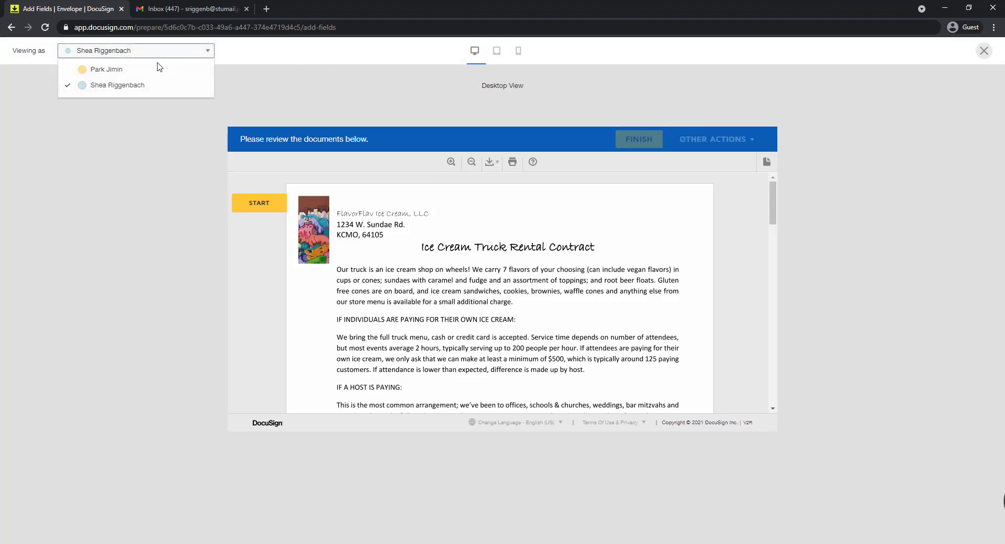
pyautogui.click(140, 74)
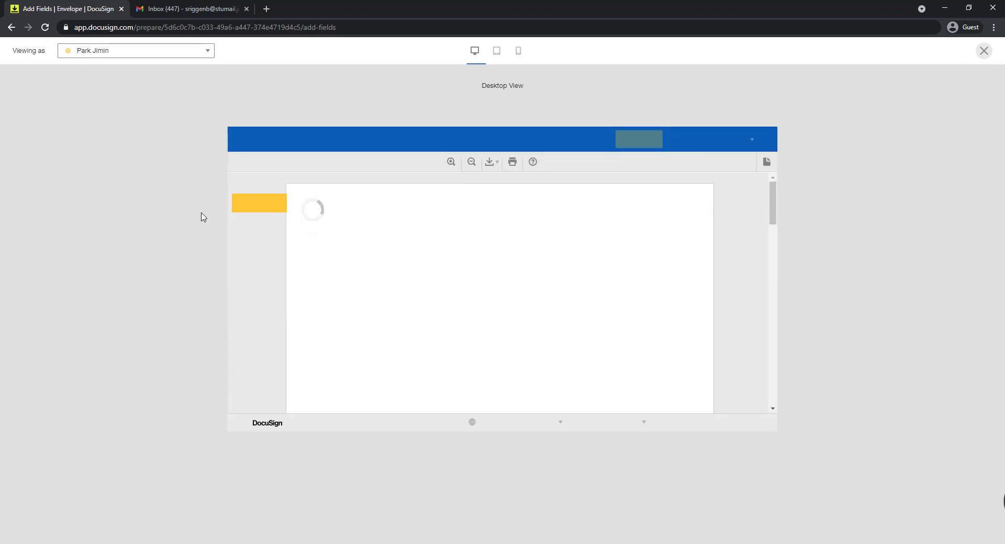
pyautogui.click(262, 204)
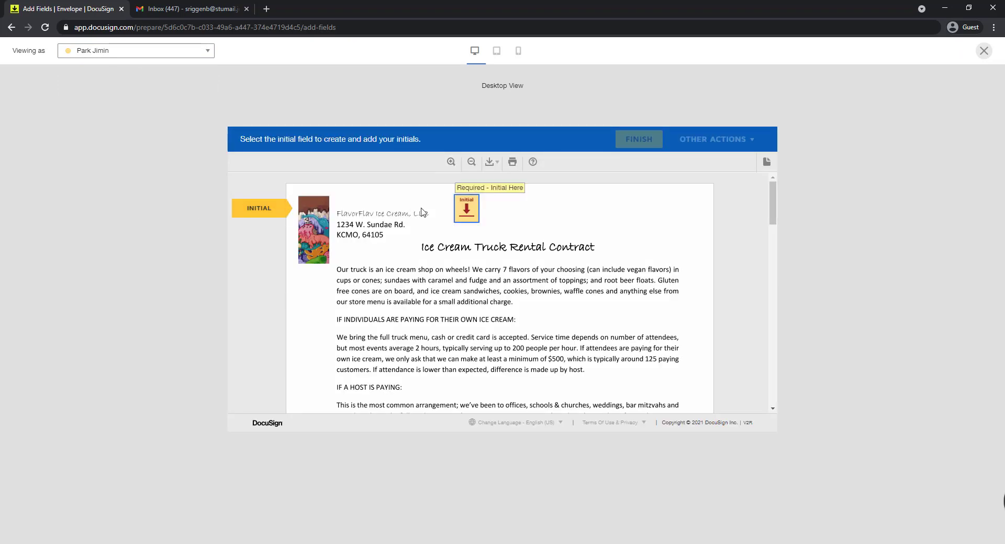
pyautogui.click(466, 211)
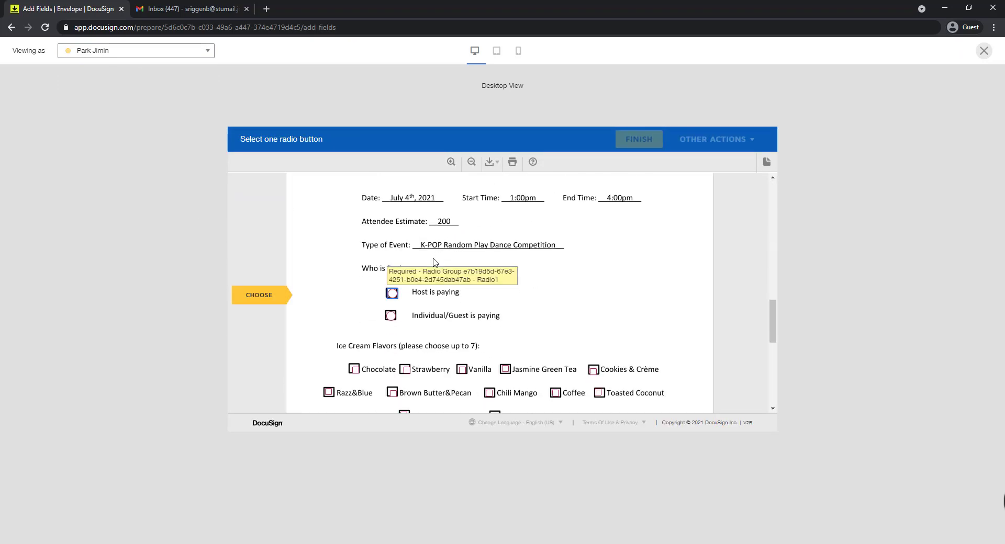
# Step: Test the previewed form by choosing Host is paying, ticking seven flavors including Chocolate, Vanilla and Flavor of the Month, and signing the By line
pyautogui.click(392, 294)
pyautogui.click(354, 369)
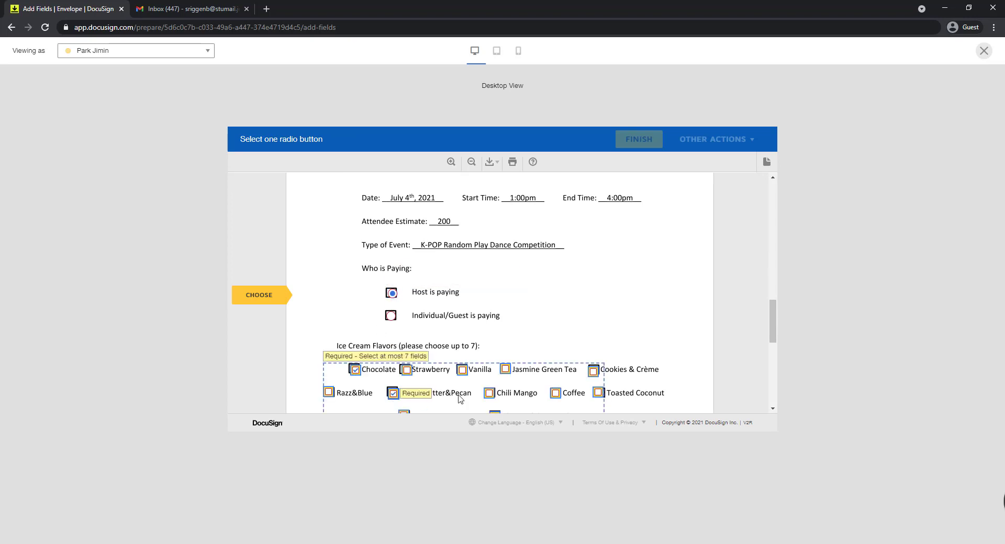
pyautogui.click(392, 393)
pyautogui.click(488, 393)
pyautogui.click(462, 370)
pyautogui.click(407, 371)
pyautogui.scroll(-2, 507, 372)
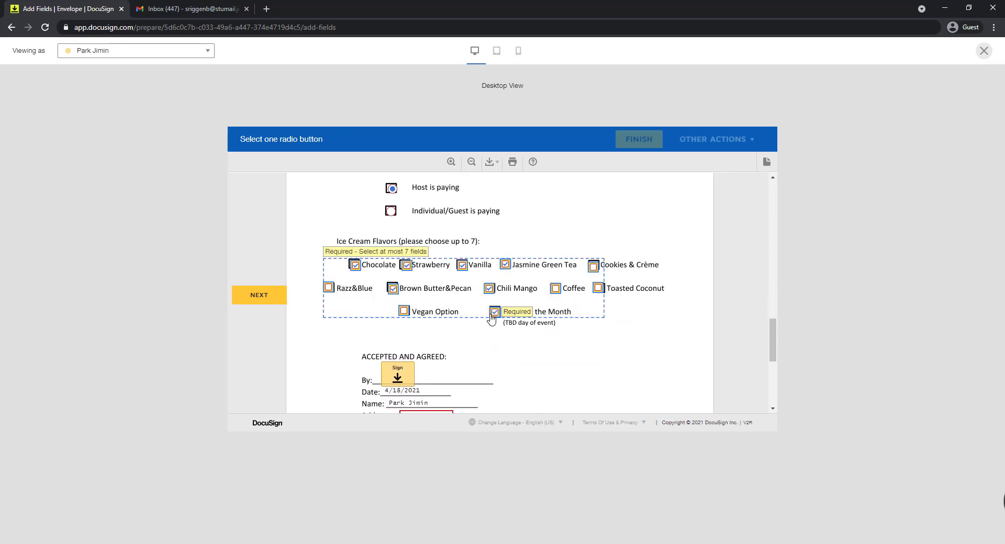
pyautogui.click(493, 313)
pyautogui.scroll(-2, 445, 323)
pyautogui.click(397, 274)
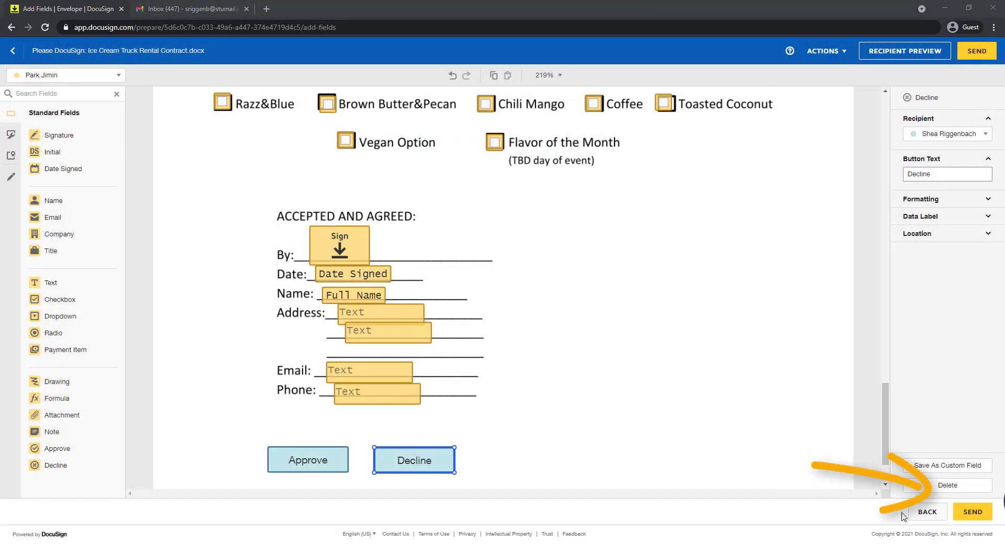
# Step: Send the envelope and open its review link from the signing request email in Gmail
pyautogui.click(969, 518)
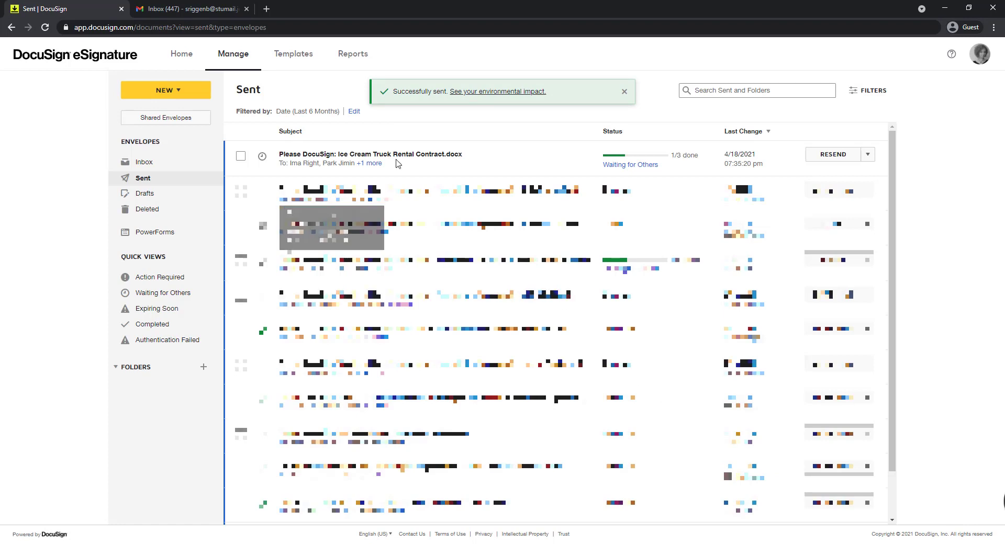
pyautogui.click(199, 9)
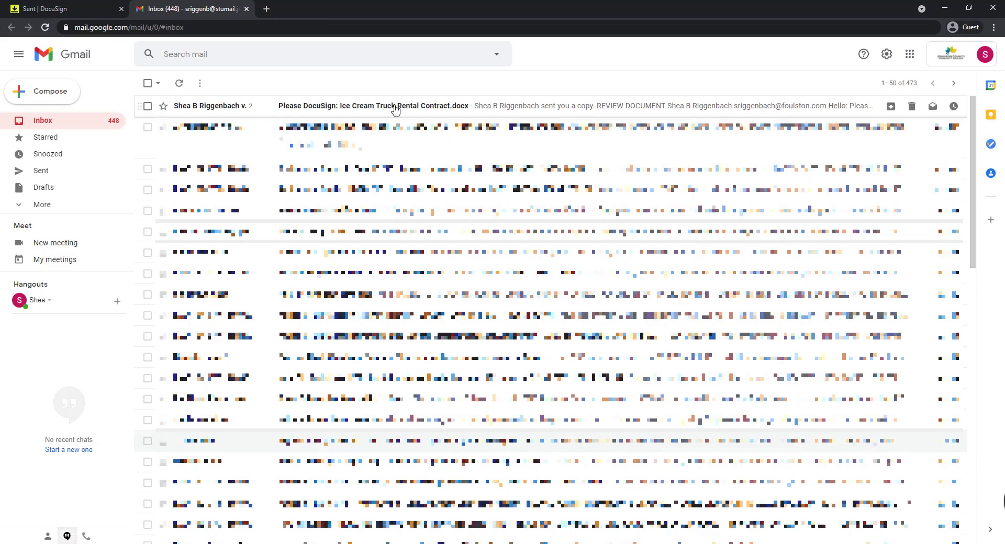
pyautogui.click(395, 107)
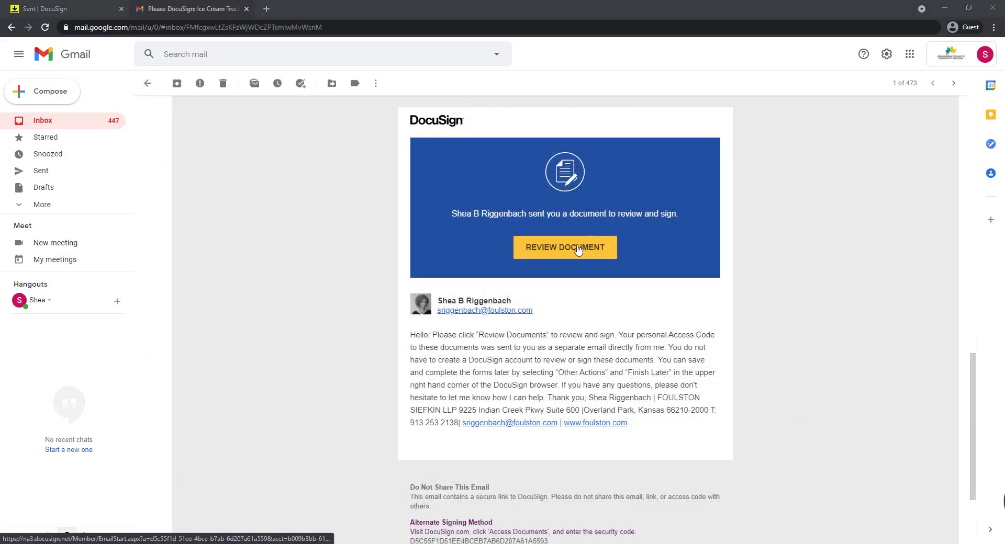
pyautogui.click(577, 248)
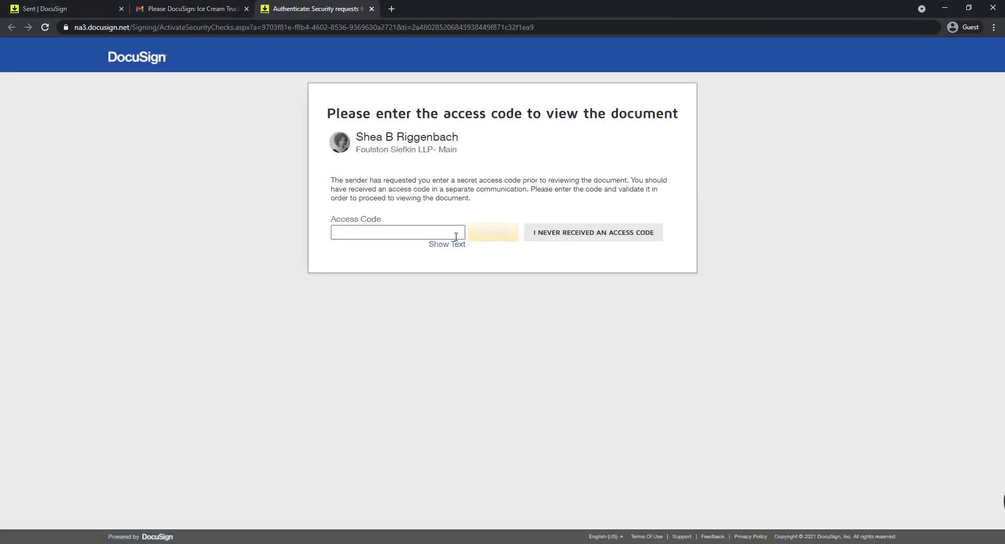
# Step: Enter the signer's access code, agree to use electronic records and signatures, and continue to the document
pyautogui.click(428, 234)
pyautogui.write('••••••')
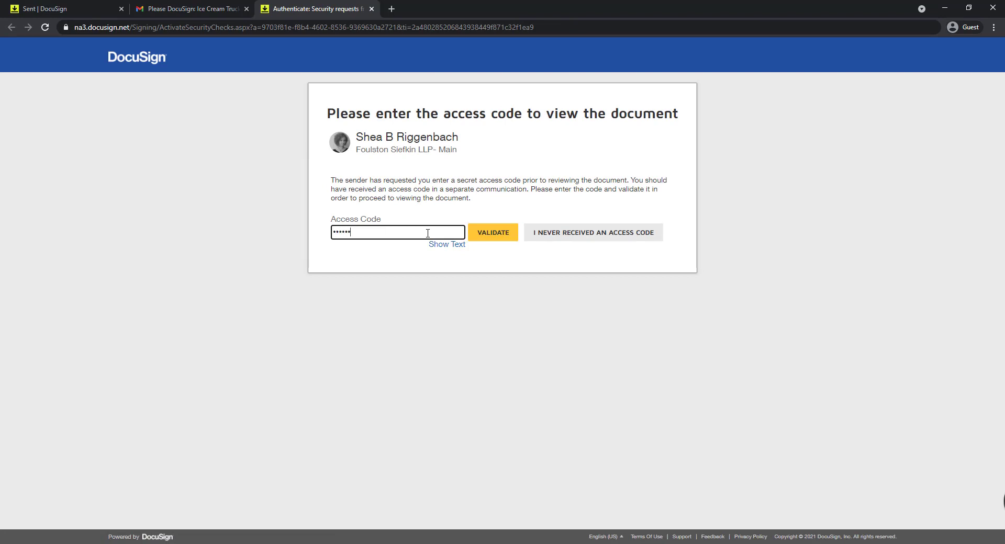
pyautogui.click(487, 233)
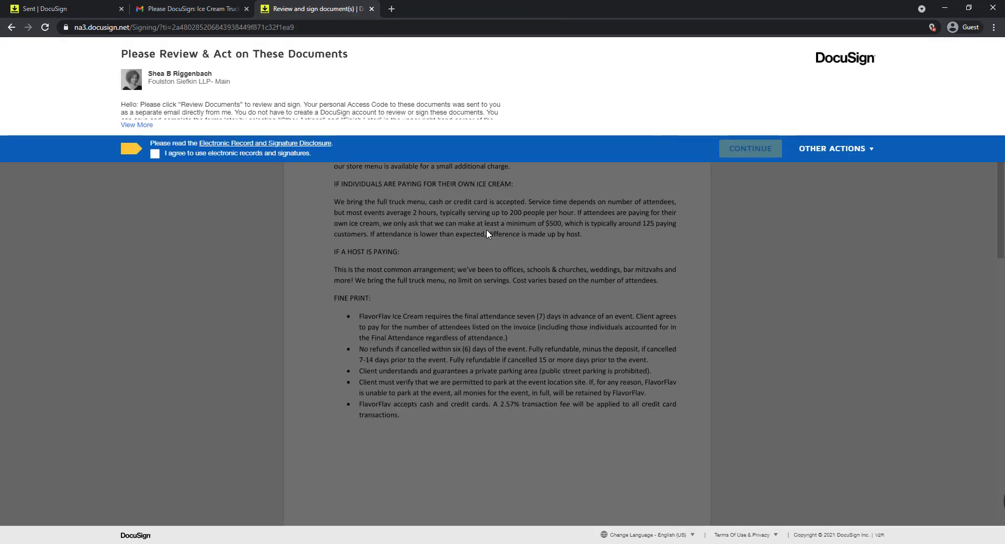
pyautogui.click(154, 153)
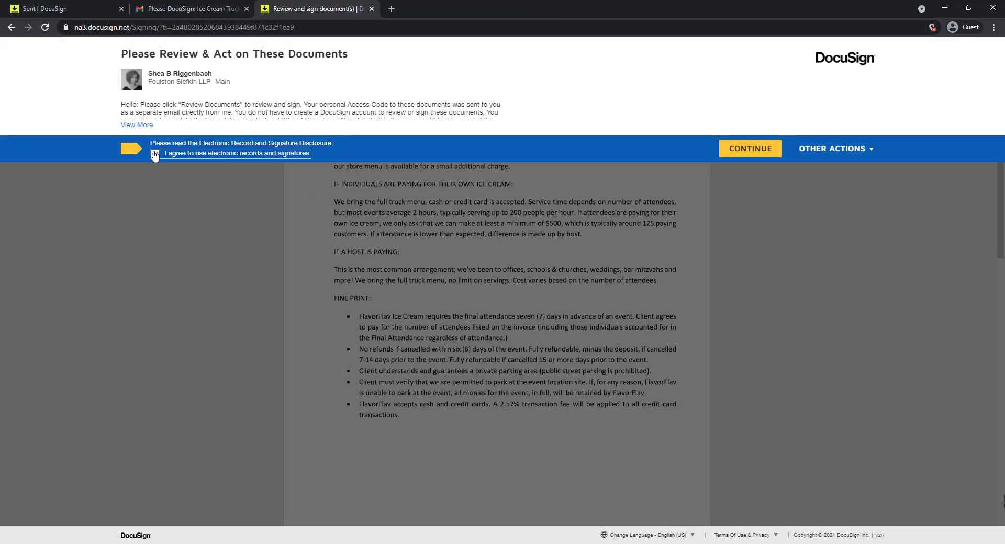
pyautogui.click(730, 153)
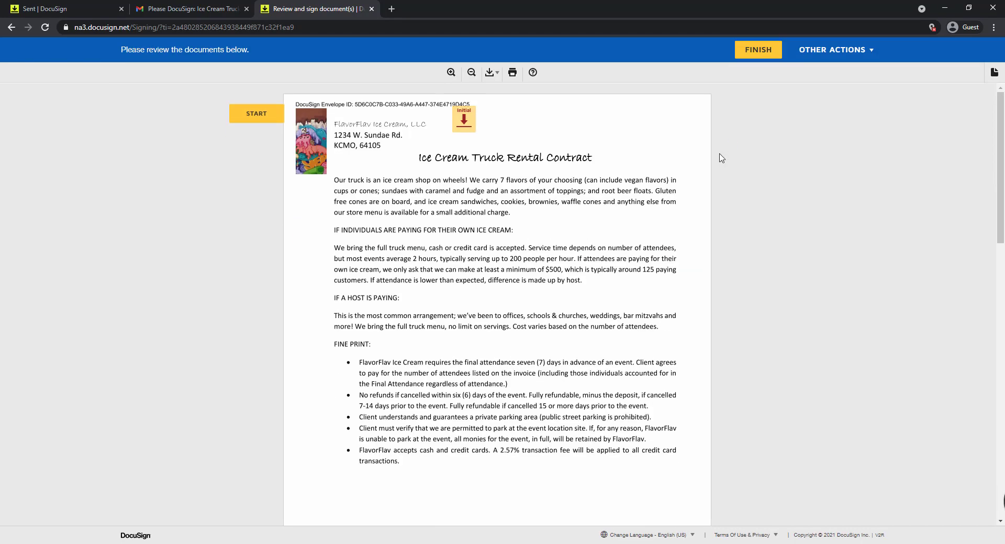
# Step: Start signing and adopt the suggested initials in the Initial field on the first page
pyautogui.click(270, 121)
pyautogui.click(463, 121)
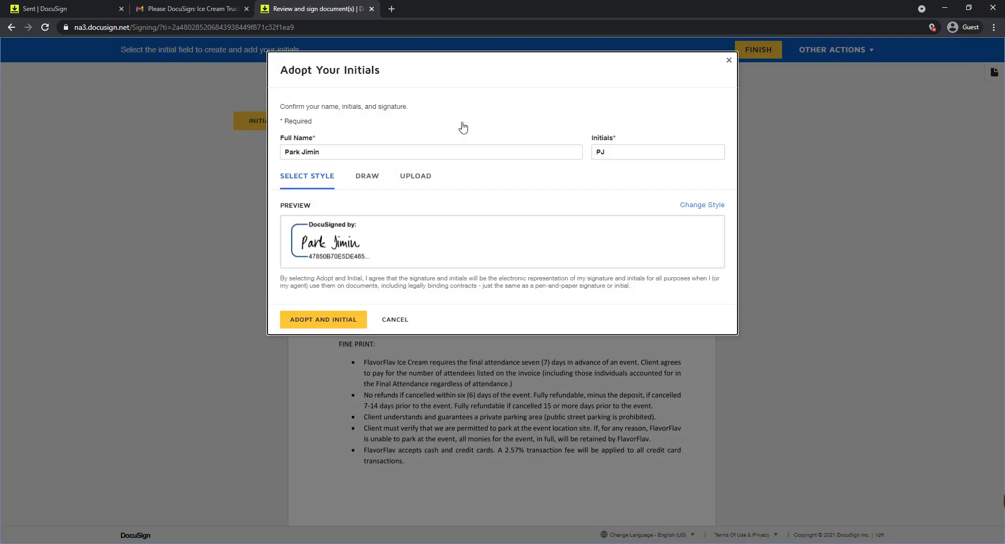
pyautogui.click(320, 319)
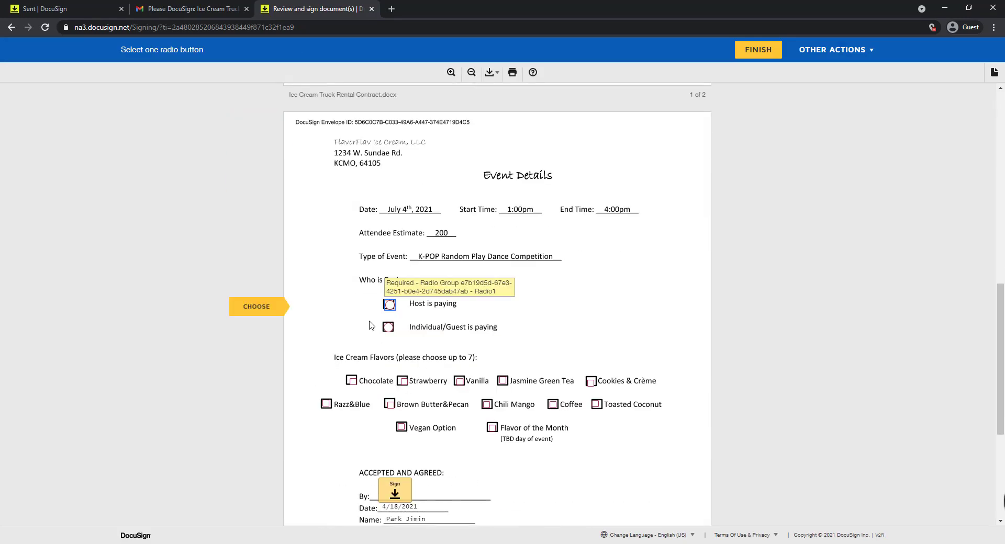
# Step: Choose Host is paying and tick Chocolate, Vanilla, Jasmine Green Tea, Brown Butter&Pecan, Coffee, Vegan Option and Flavor of the Month
pyautogui.click(389, 306)
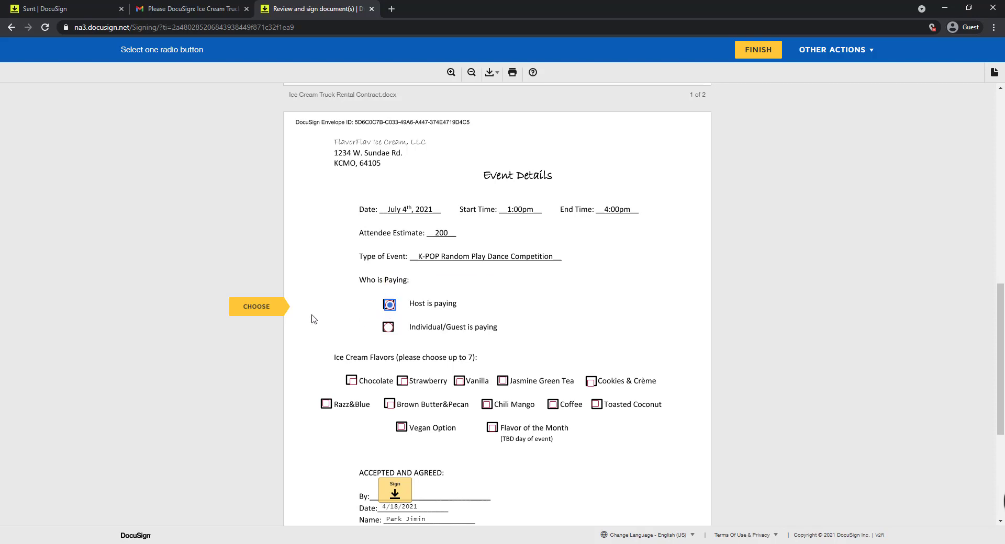
pyautogui.scroll(-1, 388, 309)
pyautogui.click(352, 359)
pyautogui.click(460, 359)
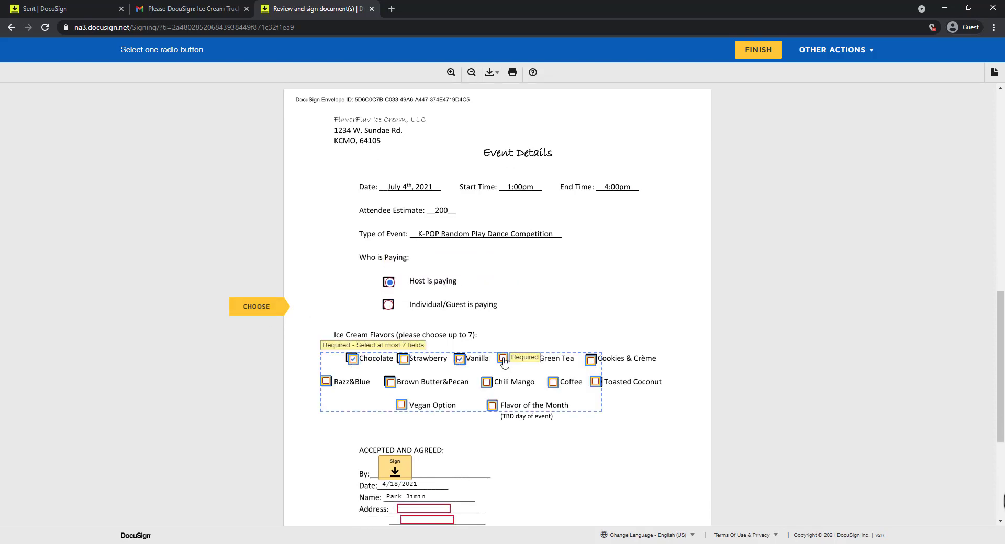
pyautogui.click(502, 358)
pyautogui.click(390, 382)
pyautogui.click(553, 383)
pyautogui.click(400, 404)
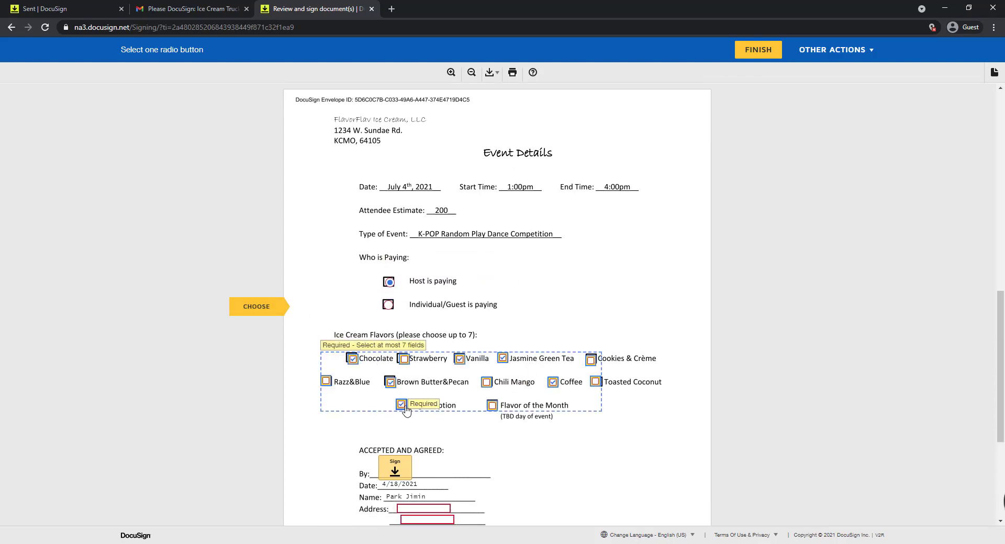
pyautogui.click(492, 405)
# Step: Sign the By line and fill in the signer's two-line address, email and phone number
pyautogui.click(265, 313)
pyautogui.click(395, 417)
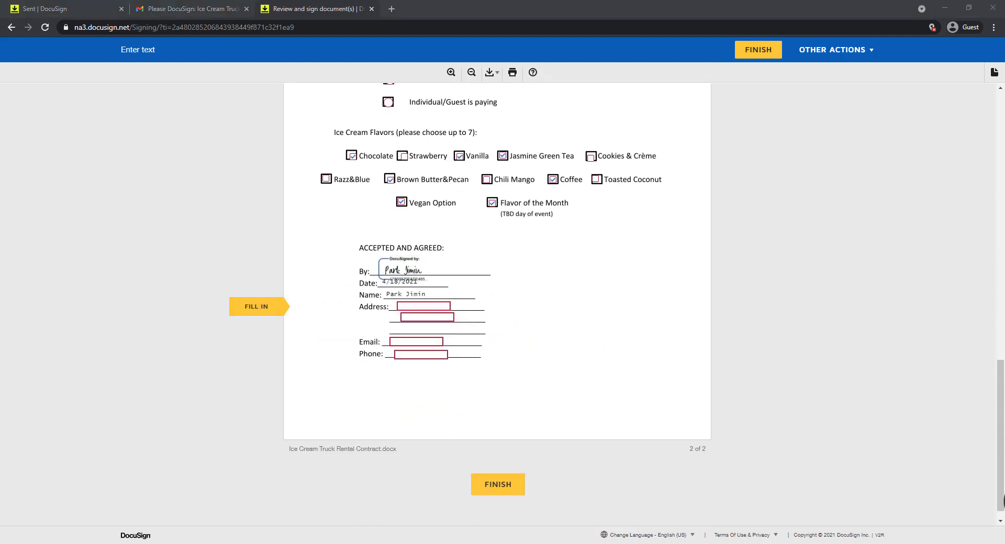
pyautogui.click(423, 307)
pyautogui.write('1234 Dynamite Ln.')
pyautogui.click(427, 317)
pyautogui.write('Seoul, South Korea 12345')
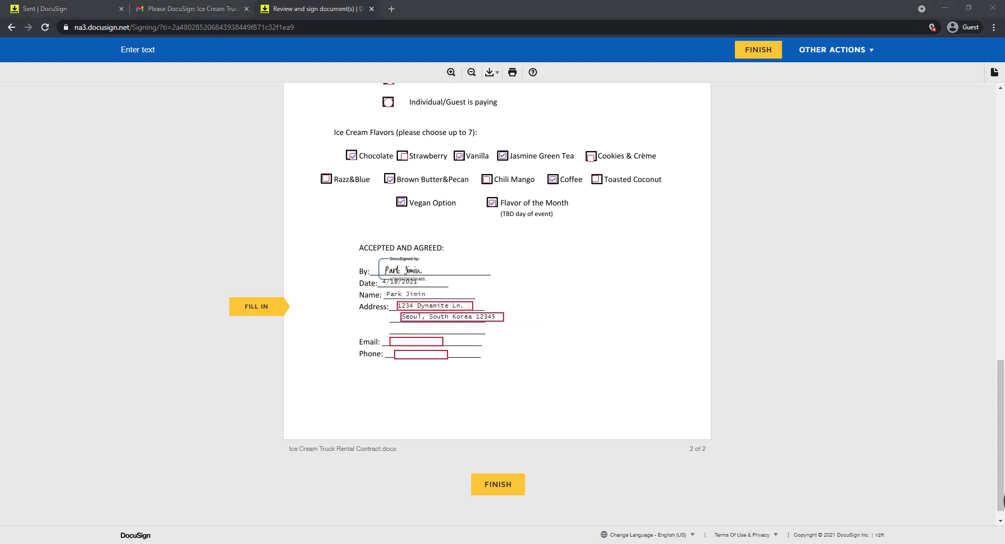
pyautogui.click(412, 341)
pyautogui.click(421, 355)
pyautogui.write('816-123-4567')
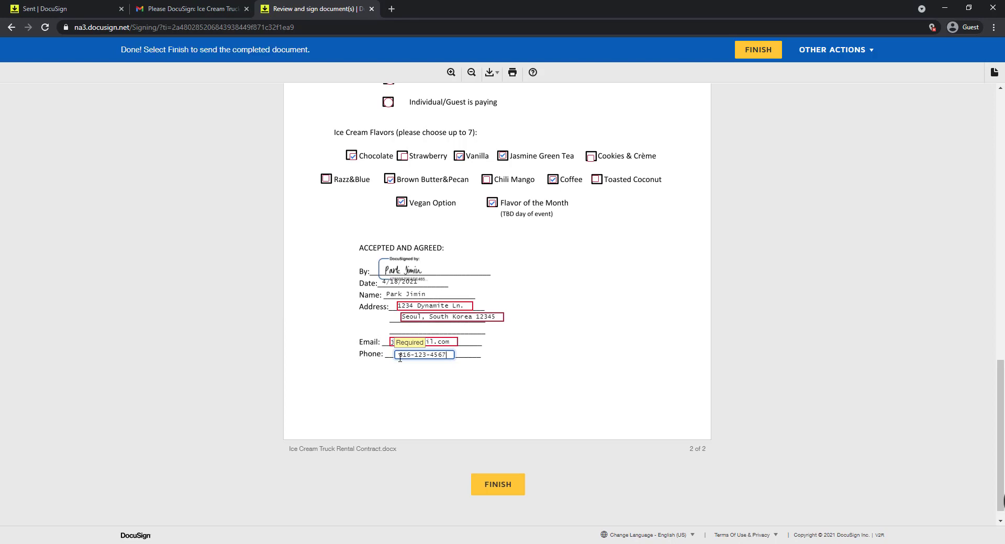
# Step: Finish signing, decline the free DocuSign account and close the signing page
pyautogui.click(487, 487)
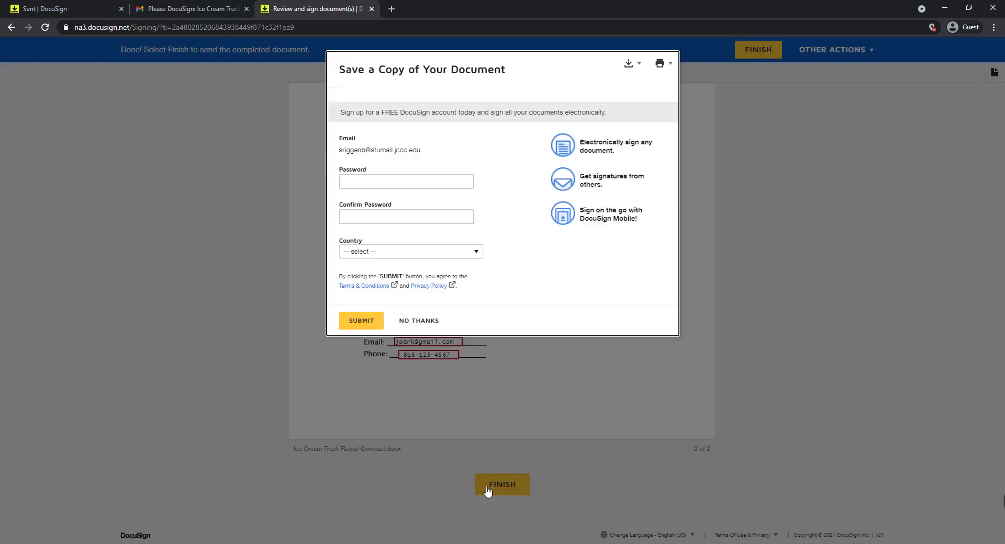
pyautogui.click(419, 321)
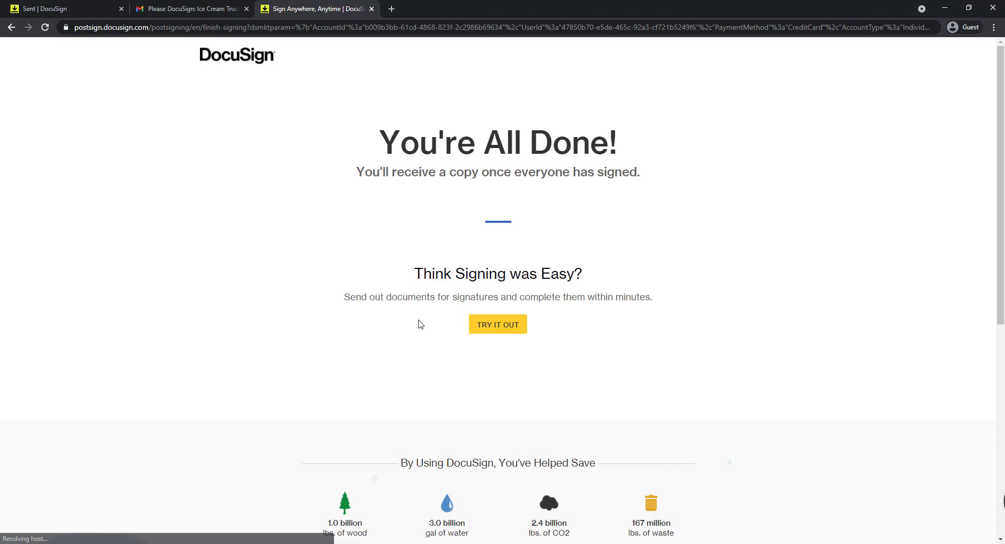
pyautogui.hotkey('ctrl', 'w')
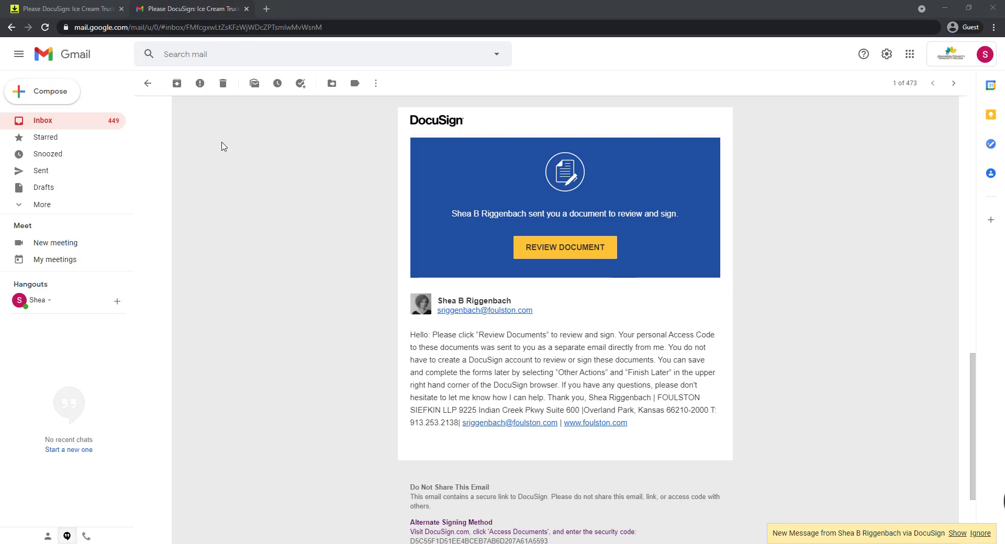
# Step: Switch to the envelope details in DocuSign, open the contract for signing as the last recipient, and approve it
pyautogui.click(84, 15)
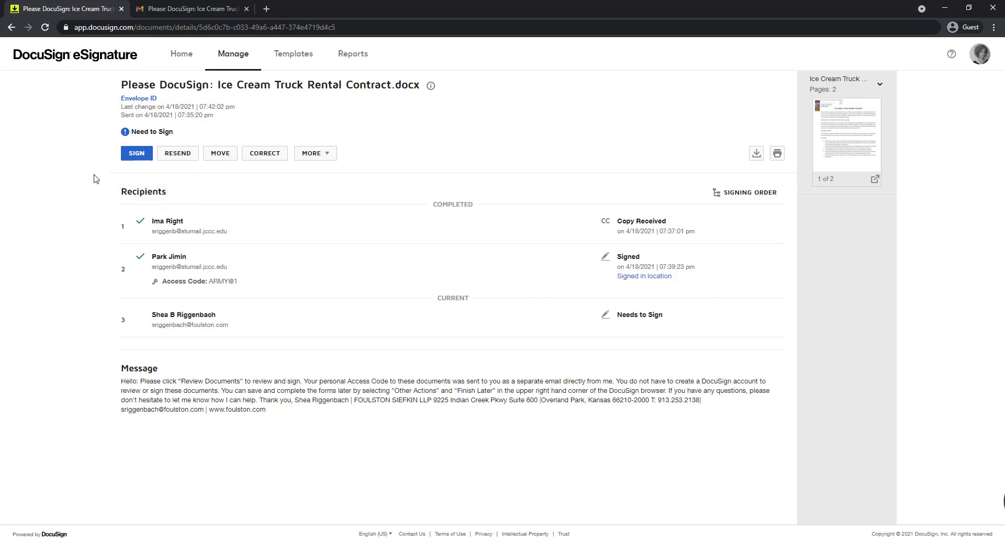
pyautogui.click(135, 155)
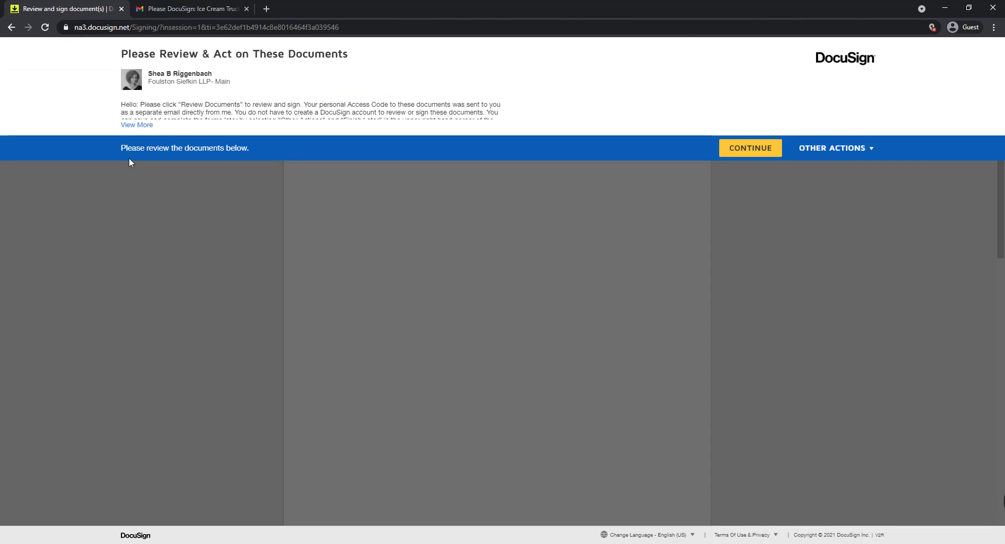
pyautogui.click(722, 148)
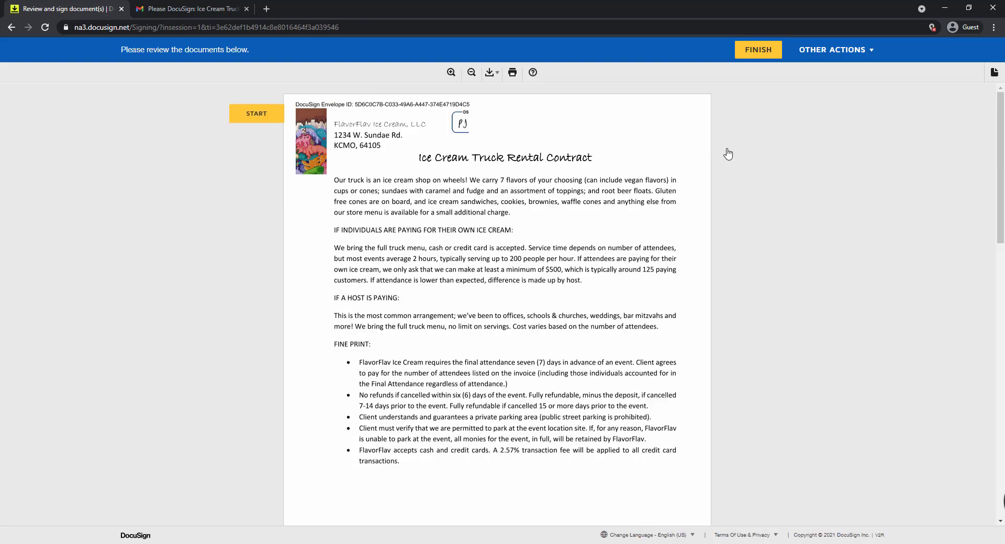
pyautogui.click(268, 119)
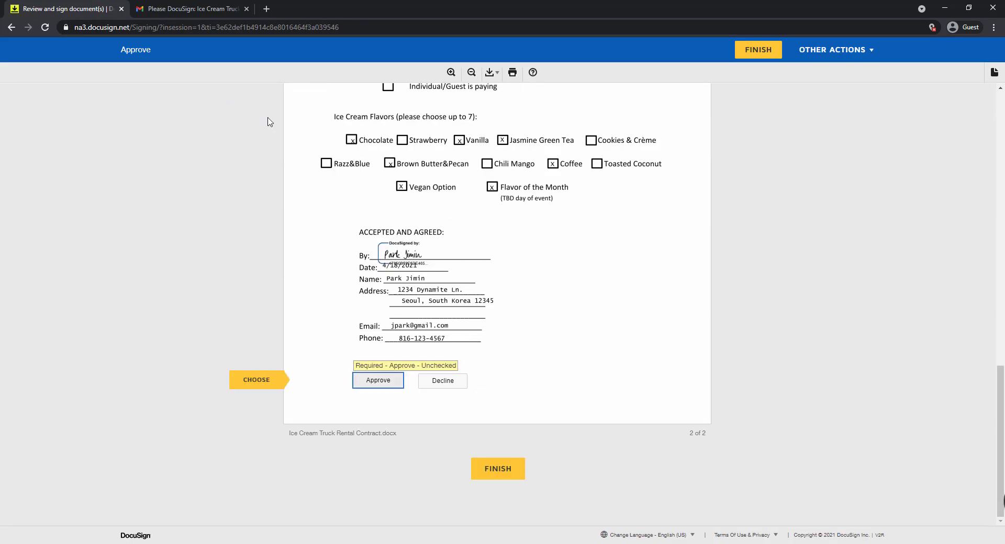
pyautogui.click(379, 381)
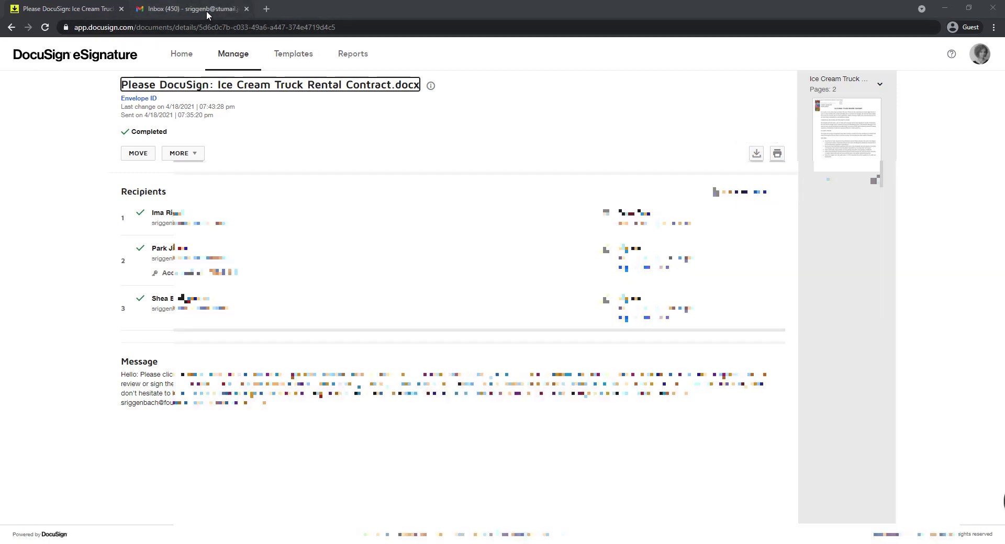
# Step: Switch to Gmail and open the completed contract from the completion email
pyautogui.click(207, 10)
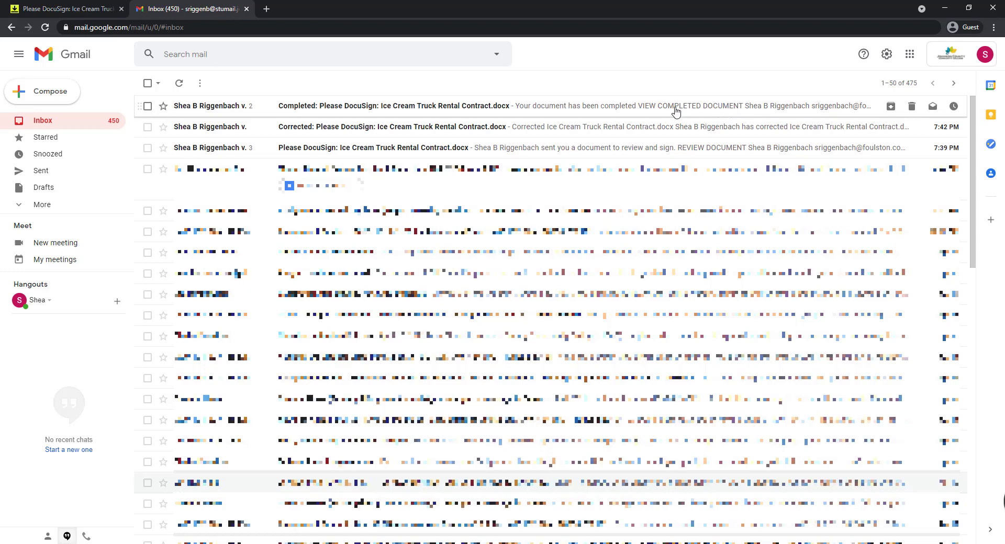
pyautogui.click(667, 110)
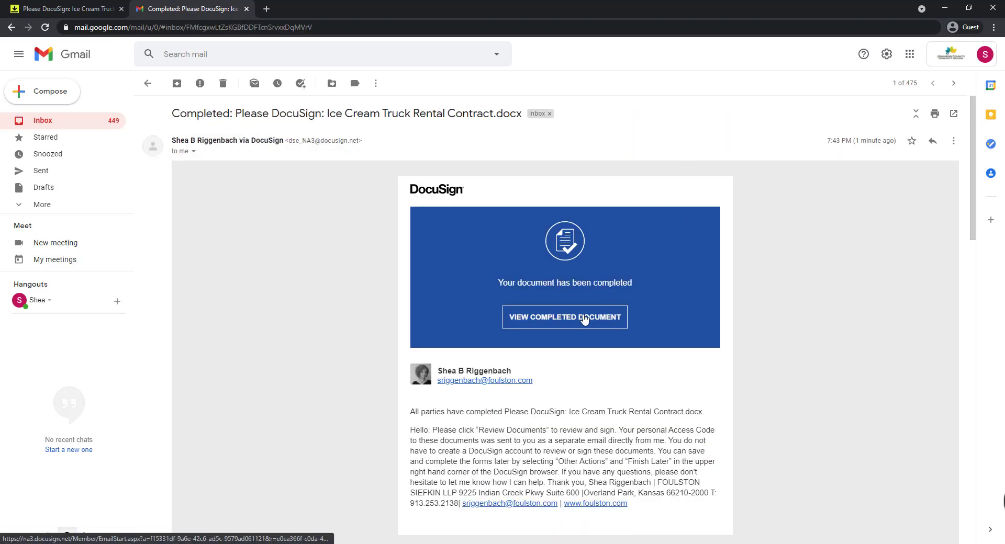
pyautogui.click(585, 320)
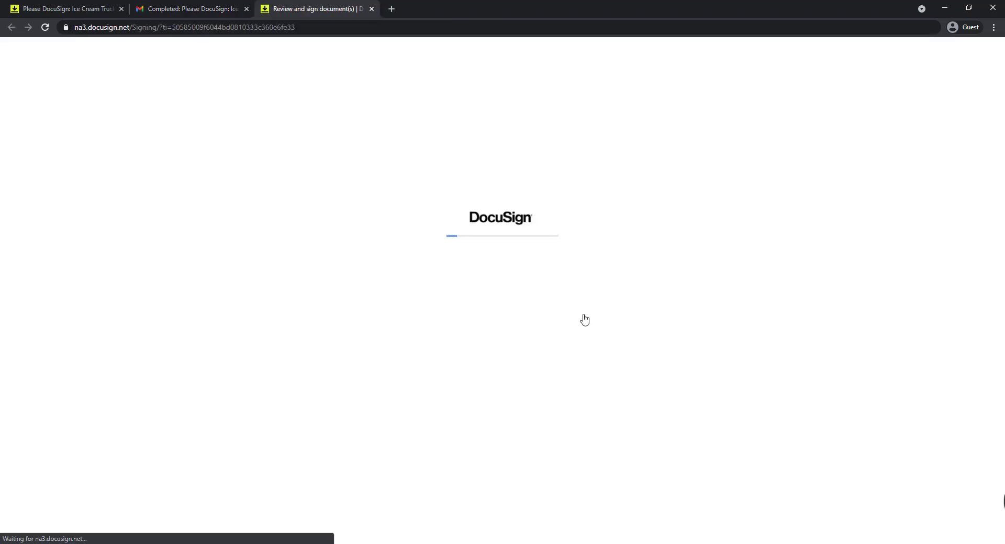